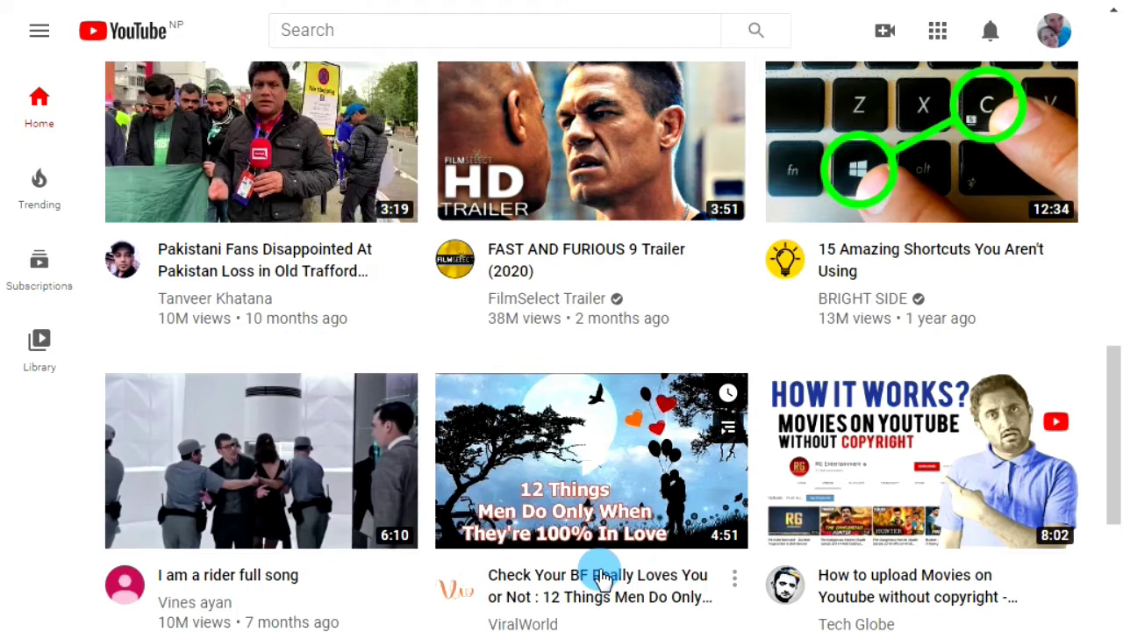
{"action": "scroll", "coordinate": [601, 579], "scroll_direction": "down", "scroll_amount": 5}
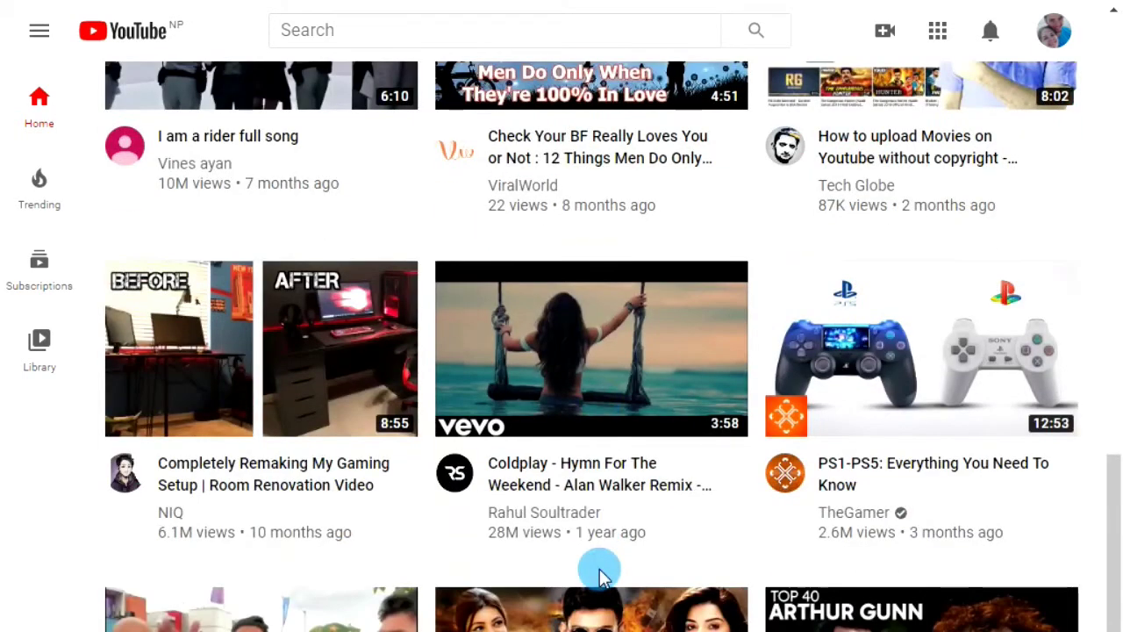
{"action": "scroll", "coordinate": [599, 569], "scroll_direction": "up", "scroll_amount": 12}
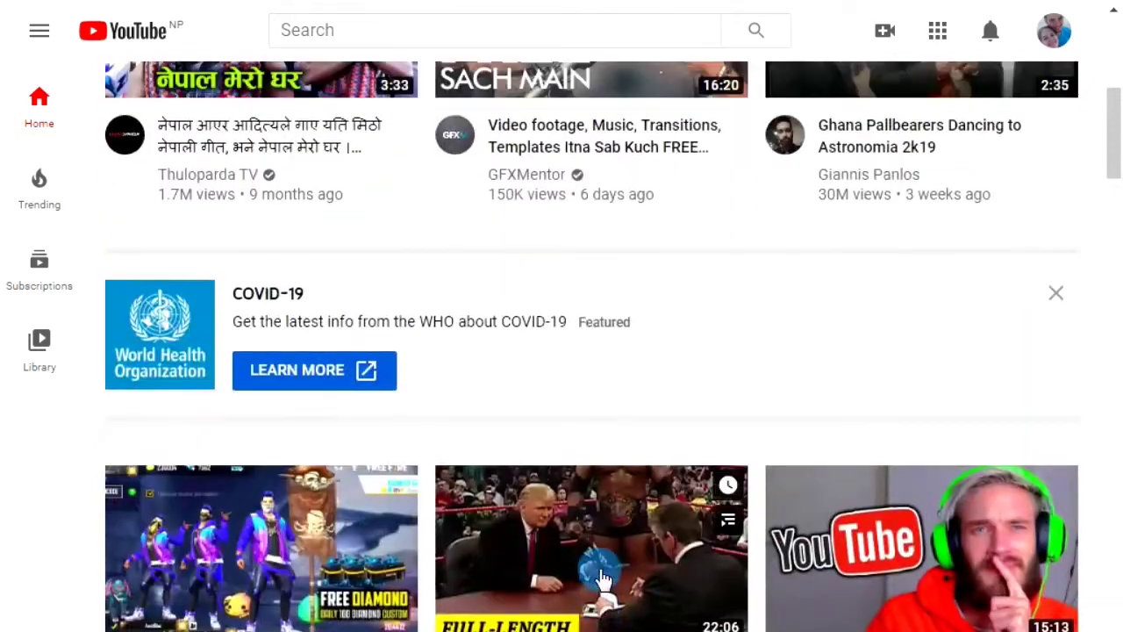
{"action": "scroll", "coordinate": [601, 577], "scroll_direction": "up", "scroll_amount": 4}
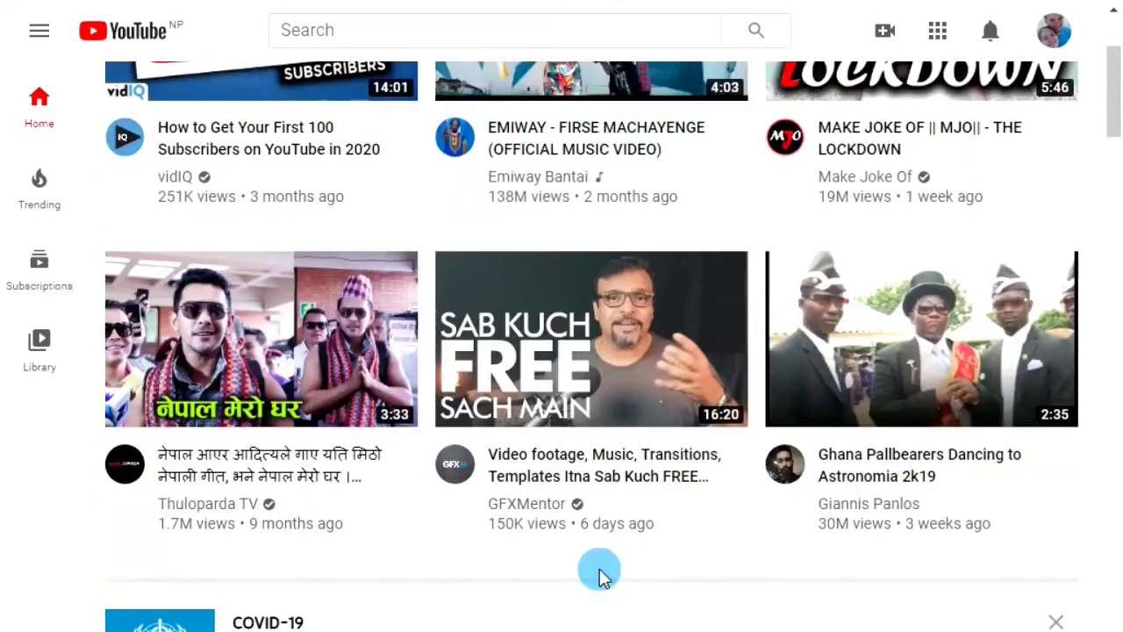
{"action": "scroll", "coordinate": [600, 575], "scroll_direction": "up", "scroll_amount": 3}
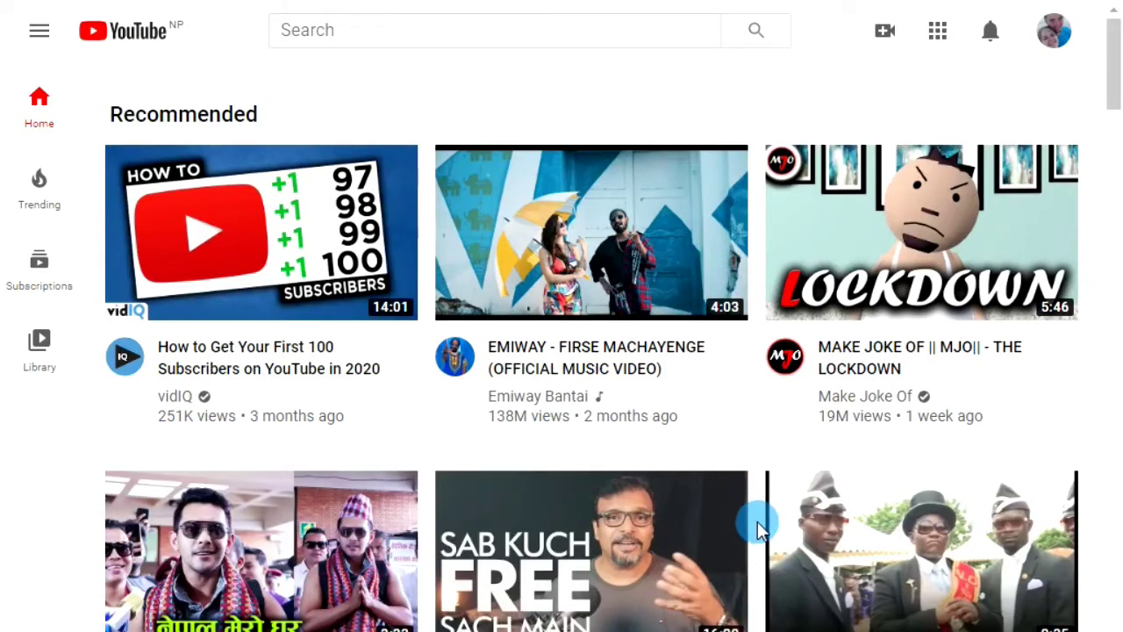
Open the signed-in account's existing channel page to view its uploads
{"action": "left_click", "coordinate": [1057, 29]}
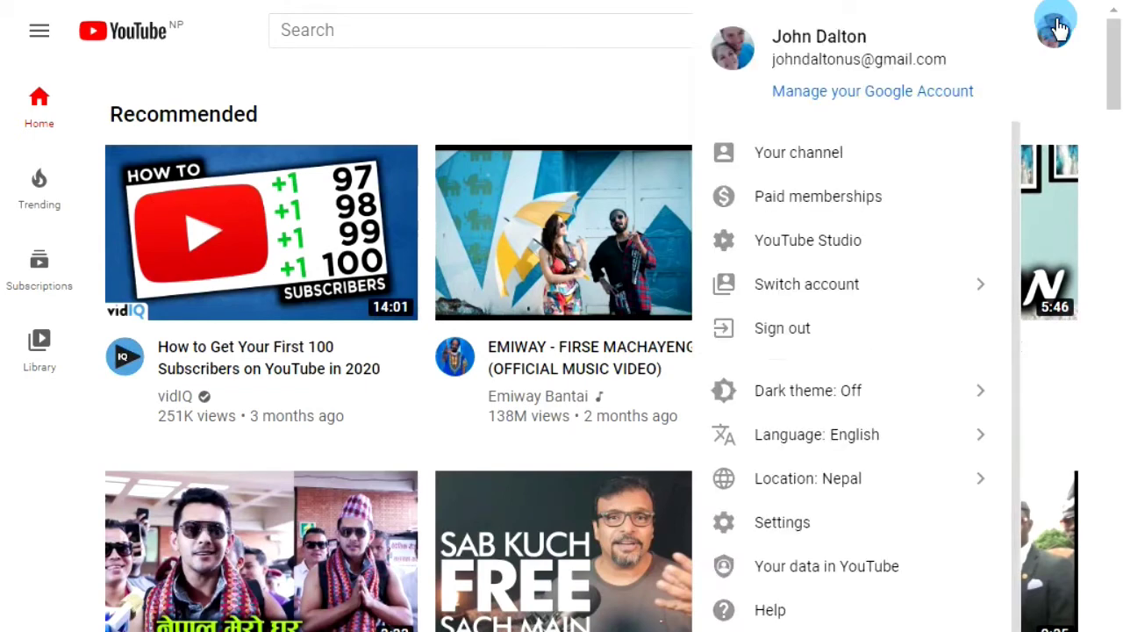
{"action": "left_click", "coordinate": [834, 158]}
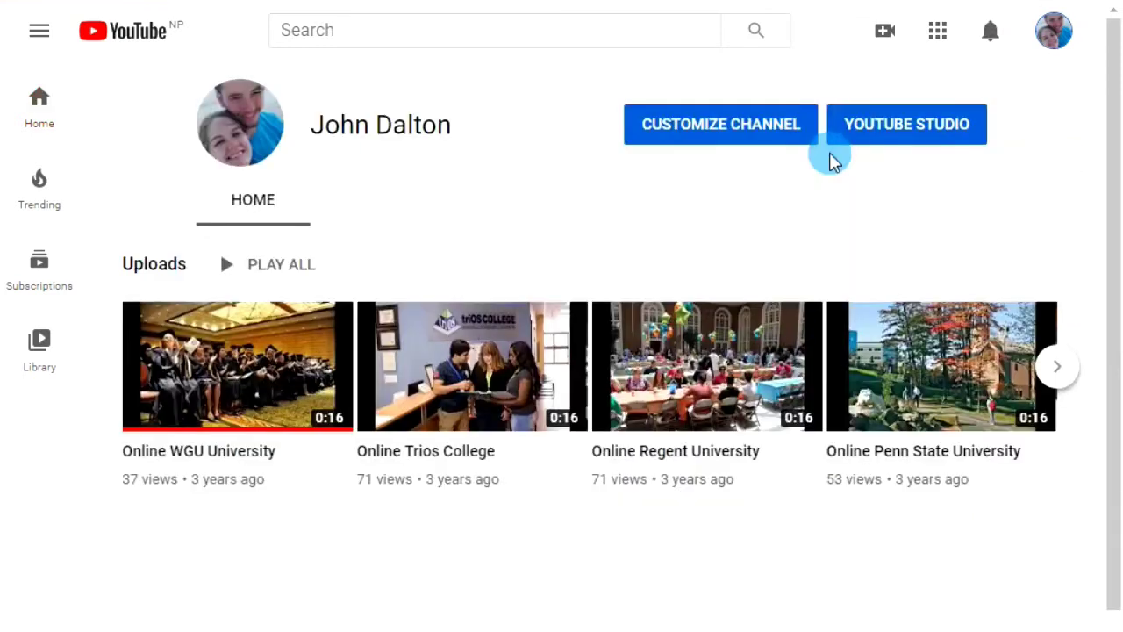
{"action": "mouse_move", "coordinate": [657, 349]}
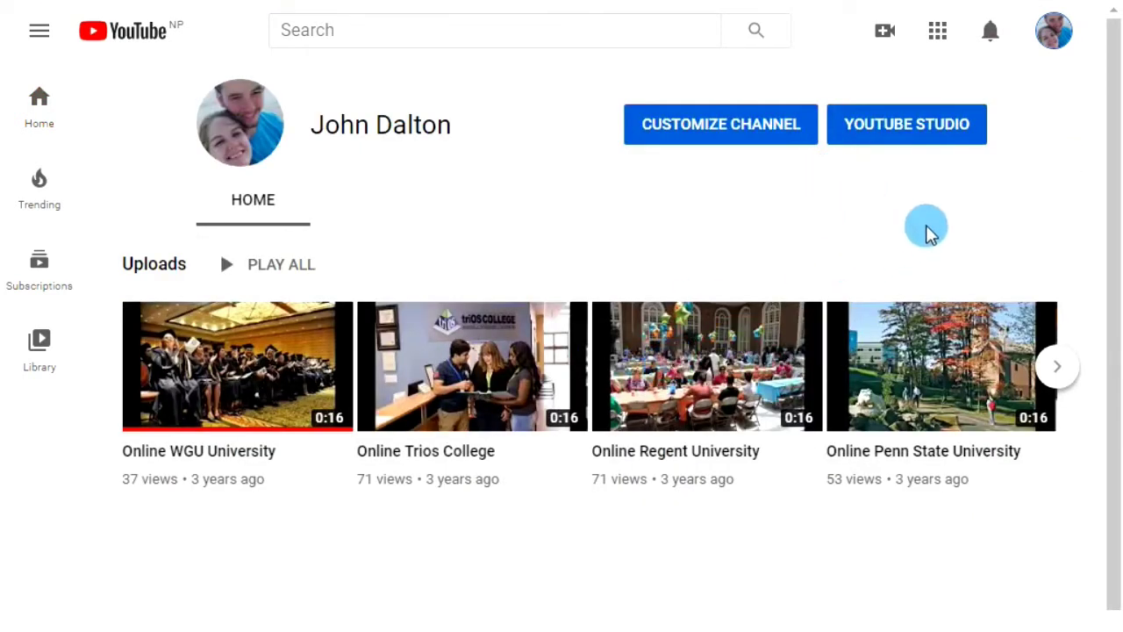
Open the YouTube account settings and start creating a new channel
{"action": "left_click", "coordinate": [1056, 44]}
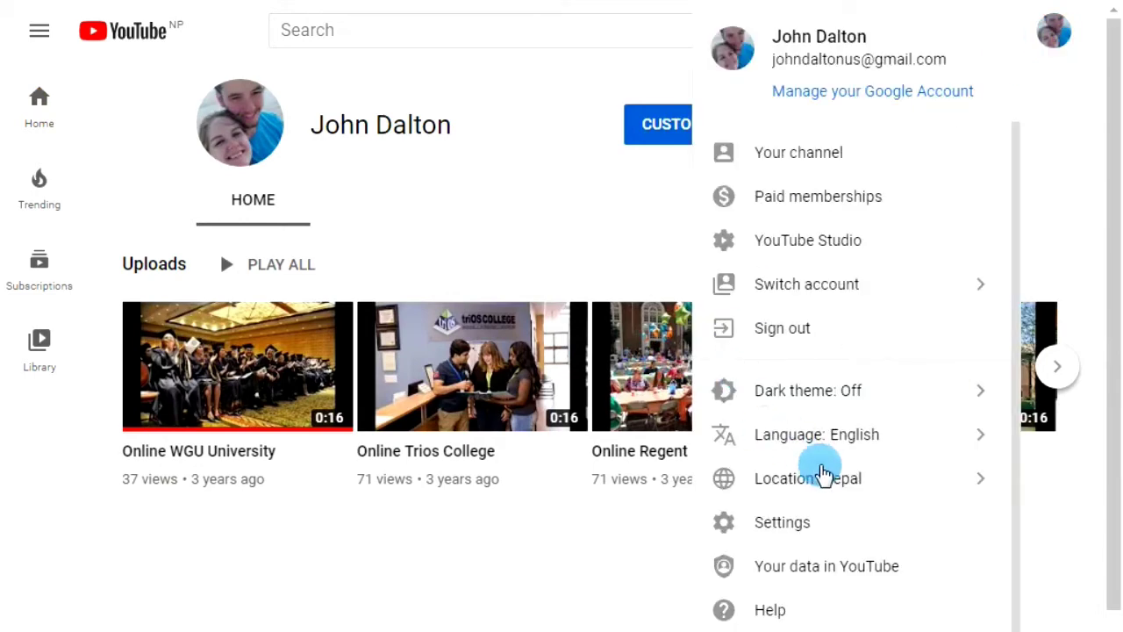
{"action": "left_click", "coordinate": [774, 524]}
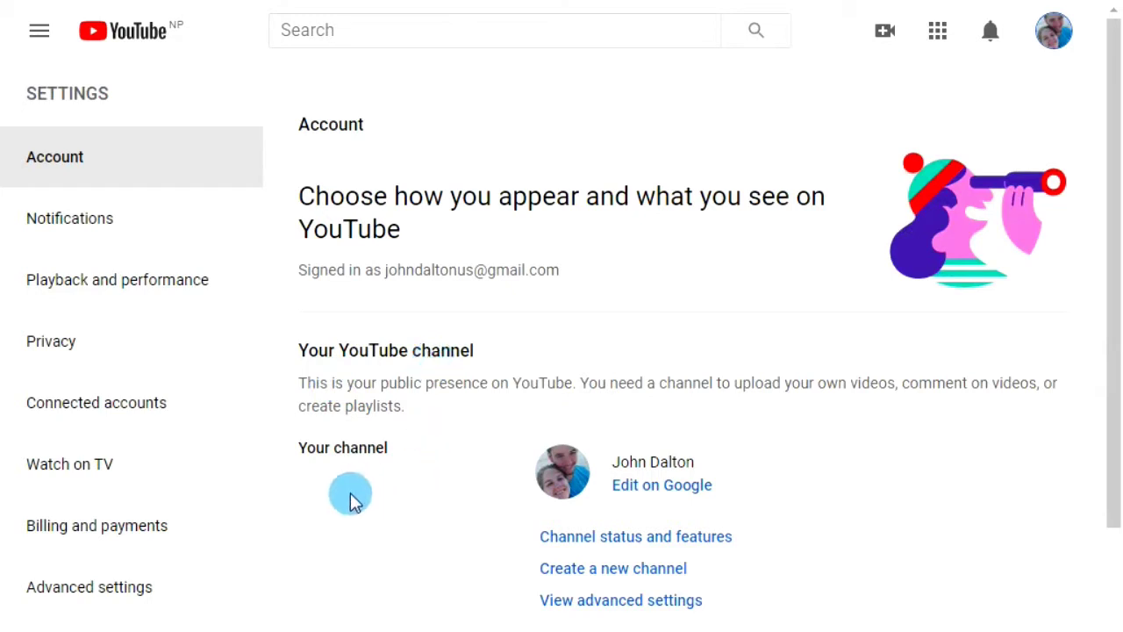
{"action": "scroll", "coordinate": [391, 481], "scroll_direction": "down", "scroll_amount": 2}
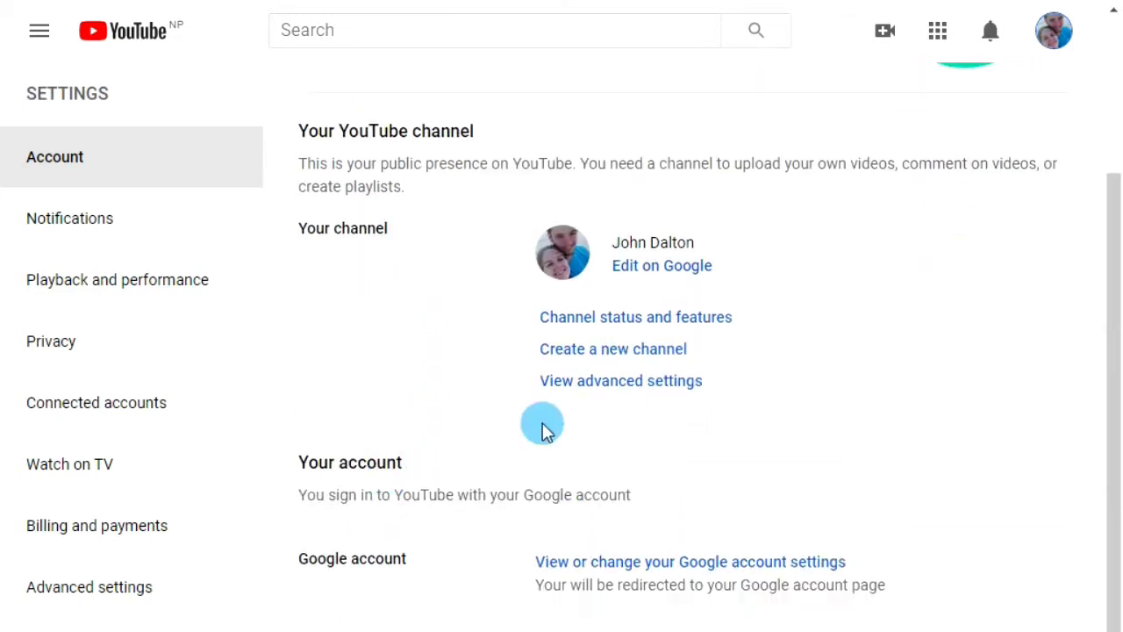
{"action": "left_click", "coordinate": [645, 379]}
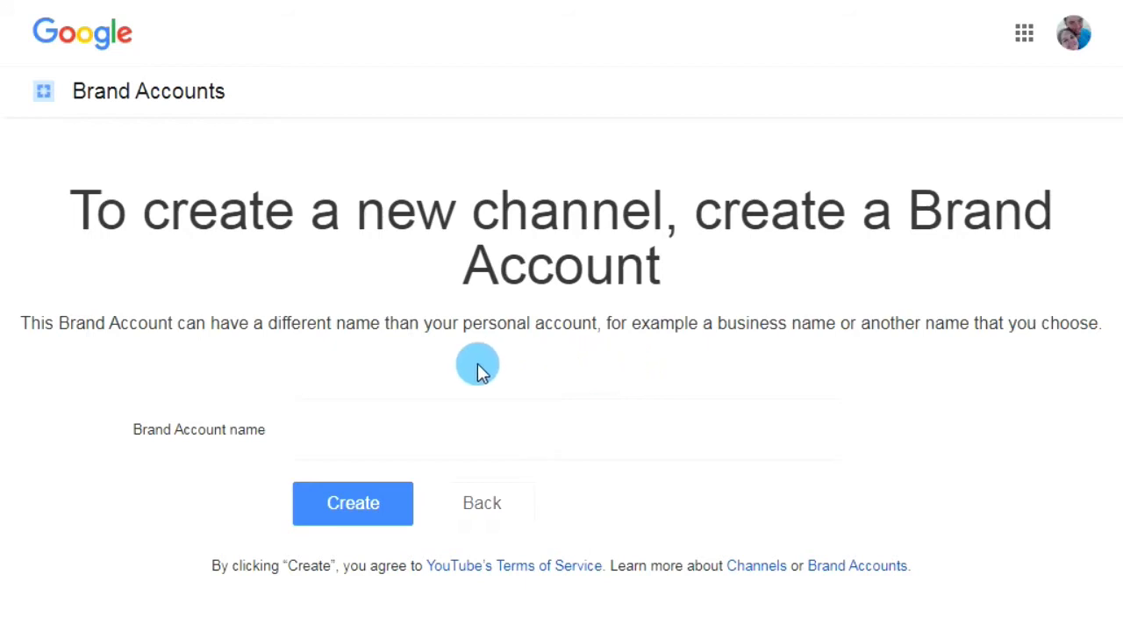
Name the new Brand Account POL and create its channel
{"action": "left_click", "coordinate": [351, 425]}
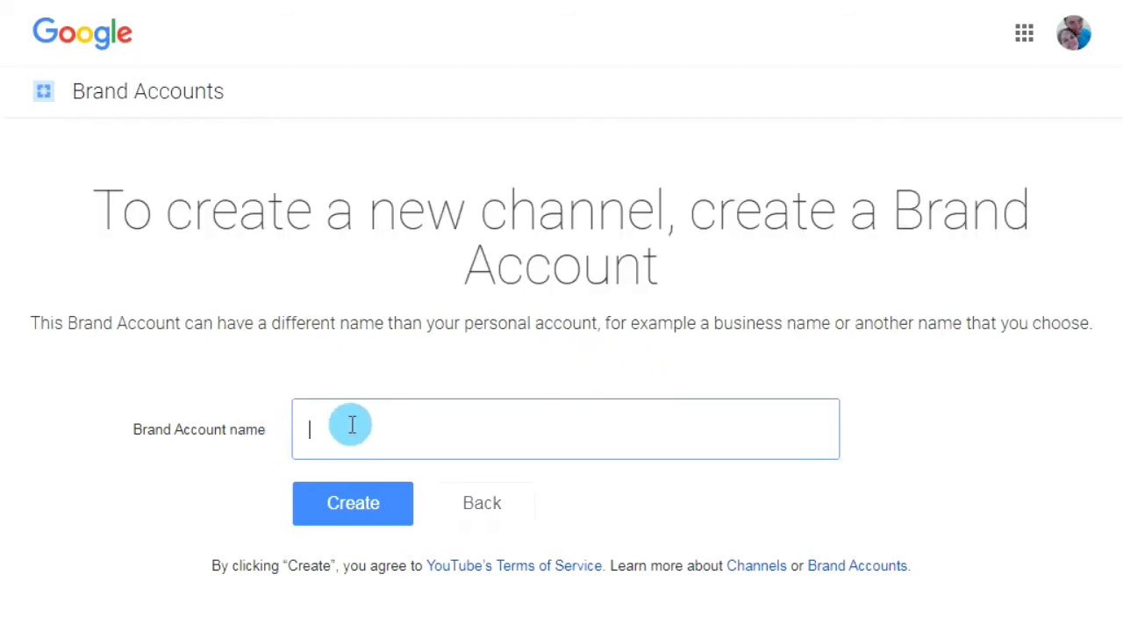
{"action": "left_click", "coordinate": [351, 425]}
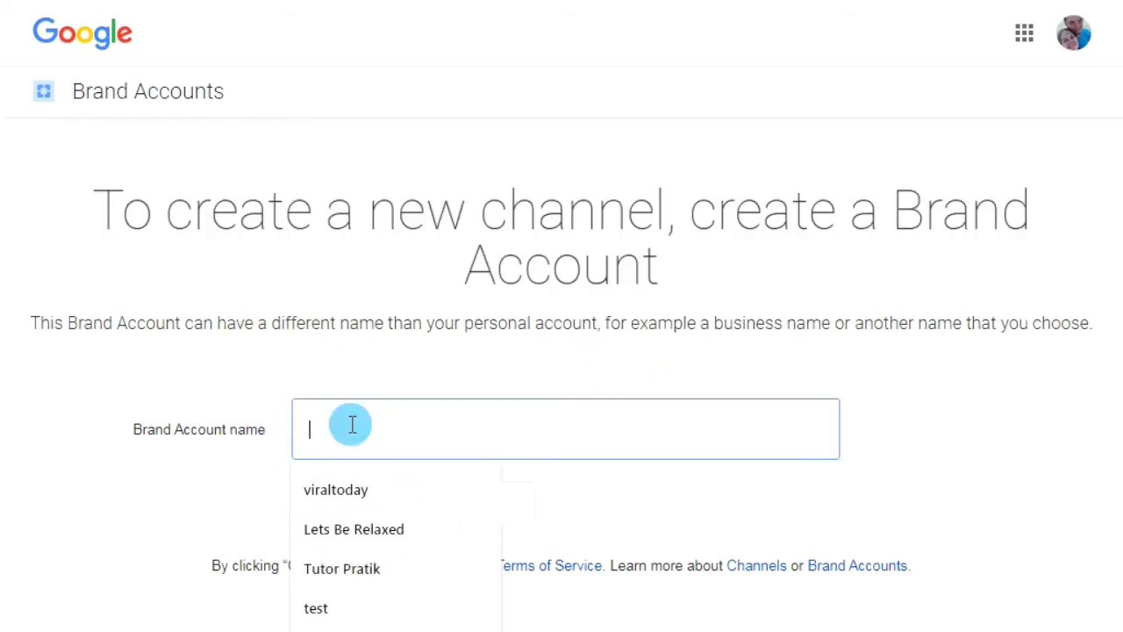
{"action": "left_click", "coordinate": [168, 456]}
{"action": "left_click", "coordinate": [359, 431]}
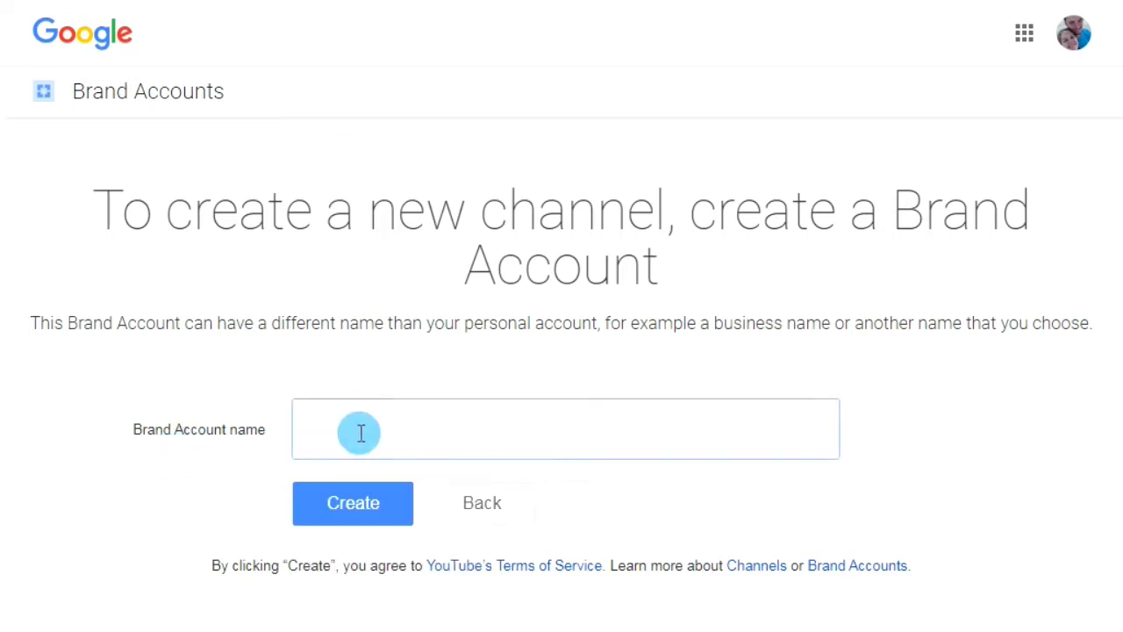
{"action": "left_click", "coordinate": [361, 433]}
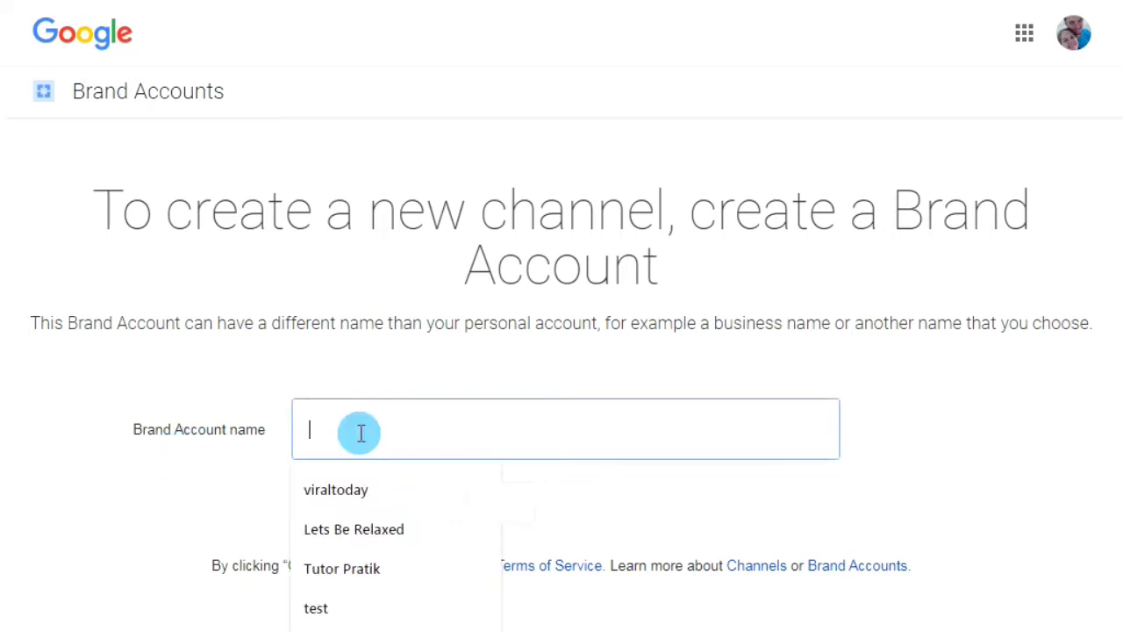
{"action": "type", "text": "PO"}
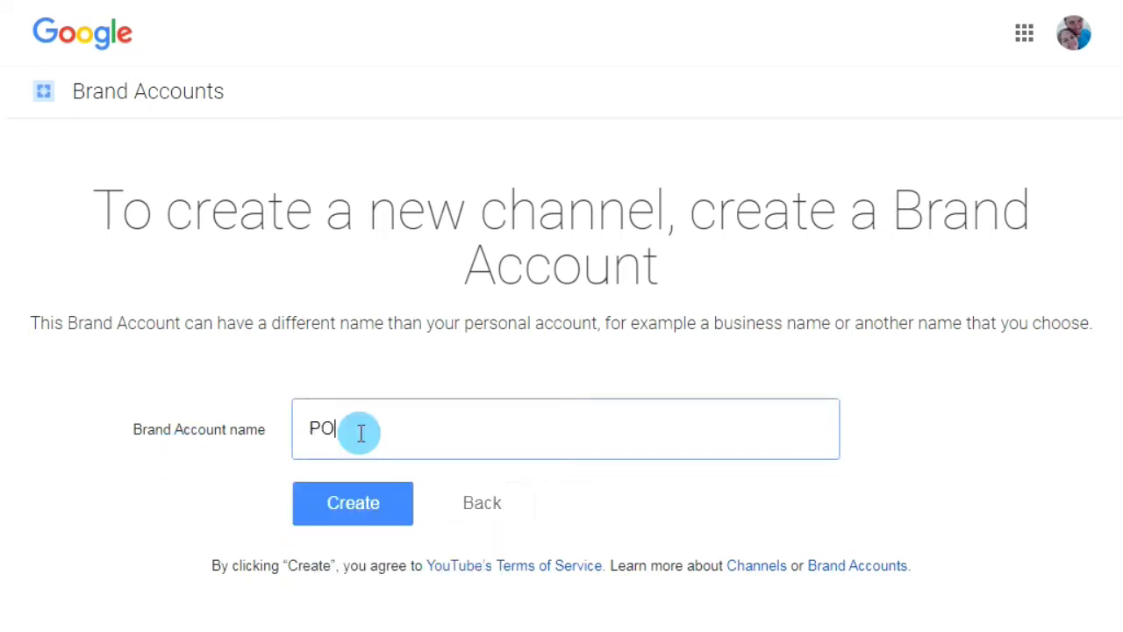
{"action": "type", "text": "L"}
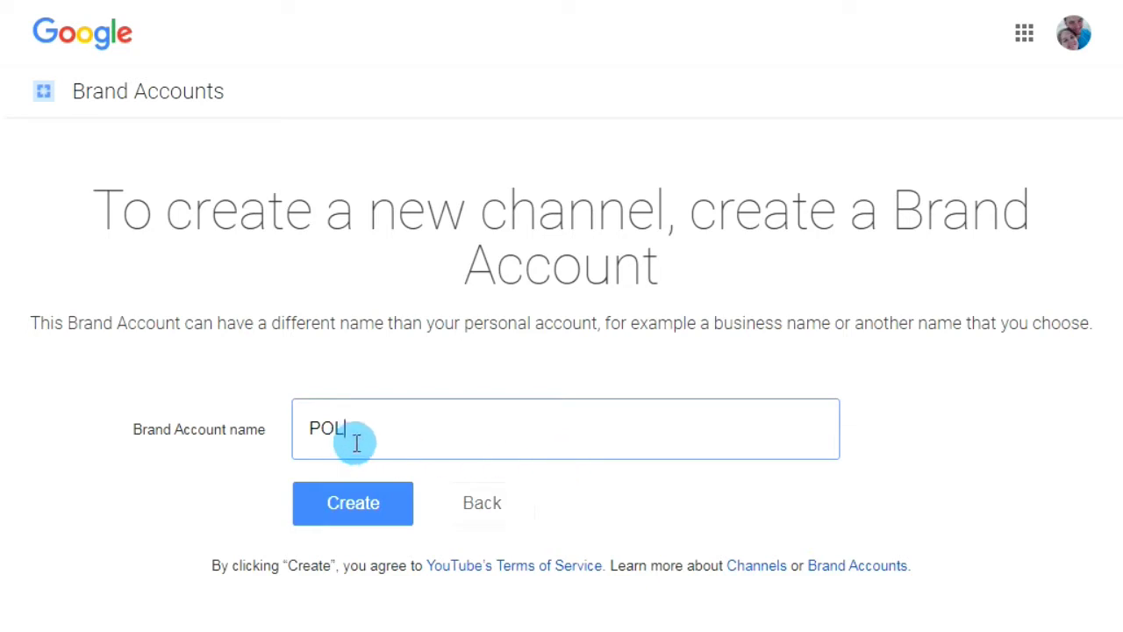
{"action": "left_click", "coordinate": [352, 518]}
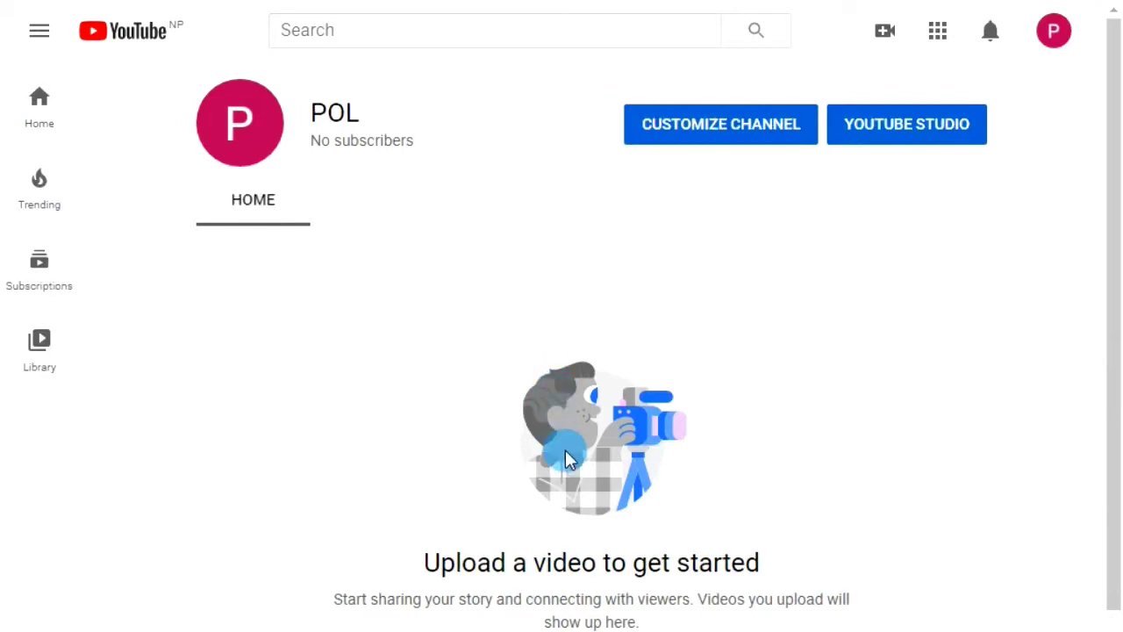
{"action": "scroll", "coordinate": [468, 422], "scroll_direction": "down", "scroll_amount": 2}
{"action": "scroll", "coordinate": [508, 406], "scroll_direction": "up", "scroll_amount": 2}
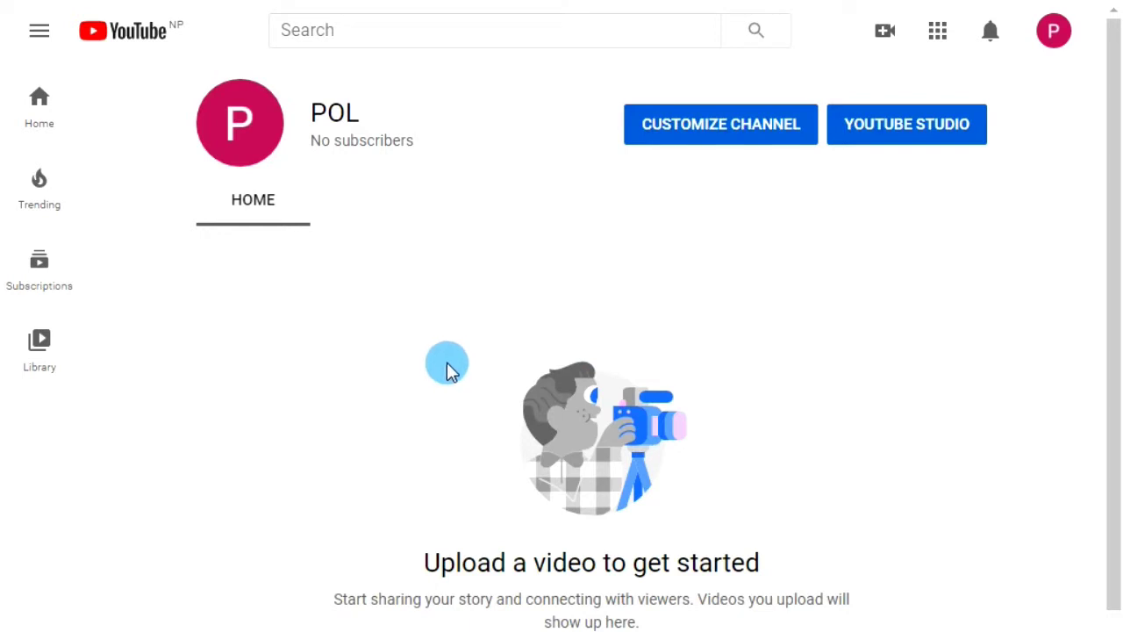
{"action": "scroll", "coordinate": [450, 371], "scroll_direction": "down", "scroll_amount": 2}
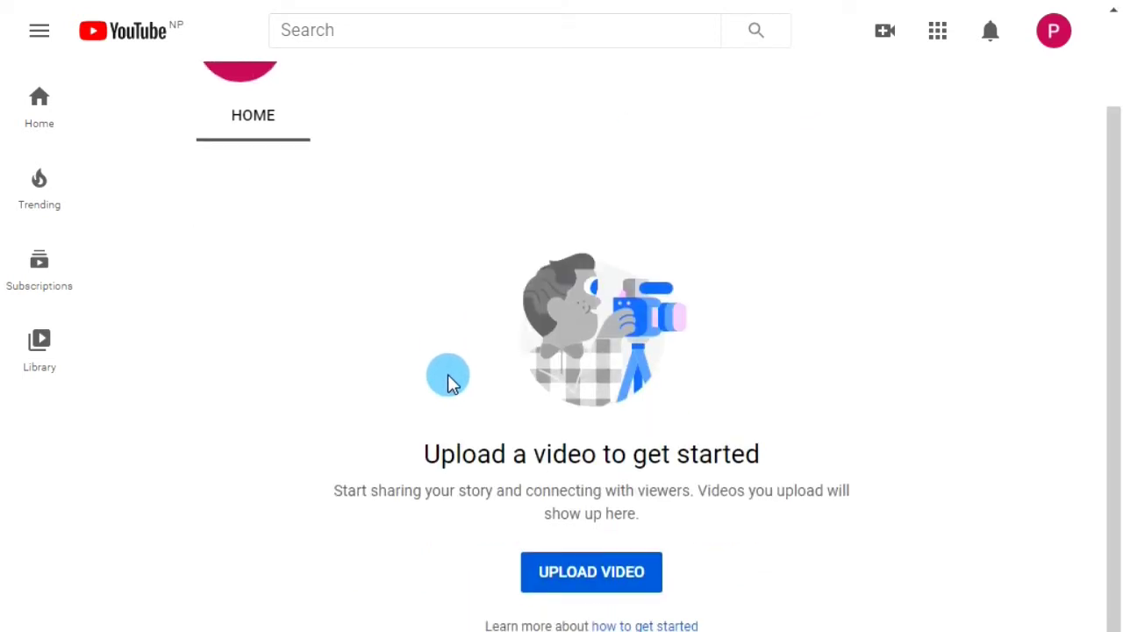
{"action": "scroll", "coordinate": [450, 384], "scroll_direction": "up", "scroll_amount": 2}
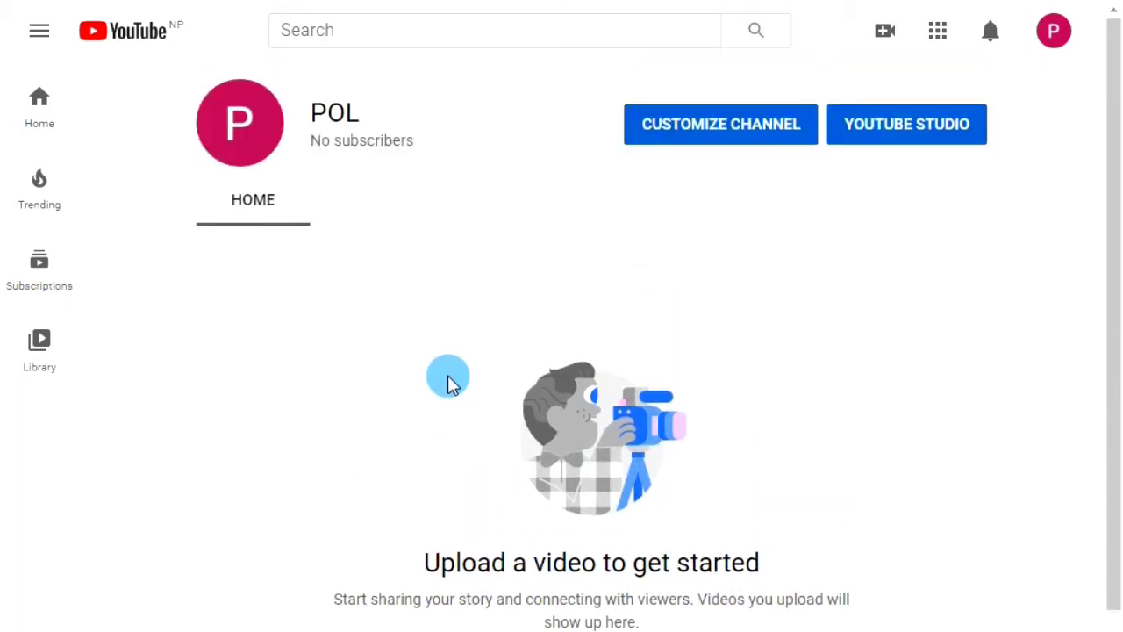
Open channel management from the POL channel's account settings and start creating another channel
{"action": "left_click", "coordinate": [1053, 32]}
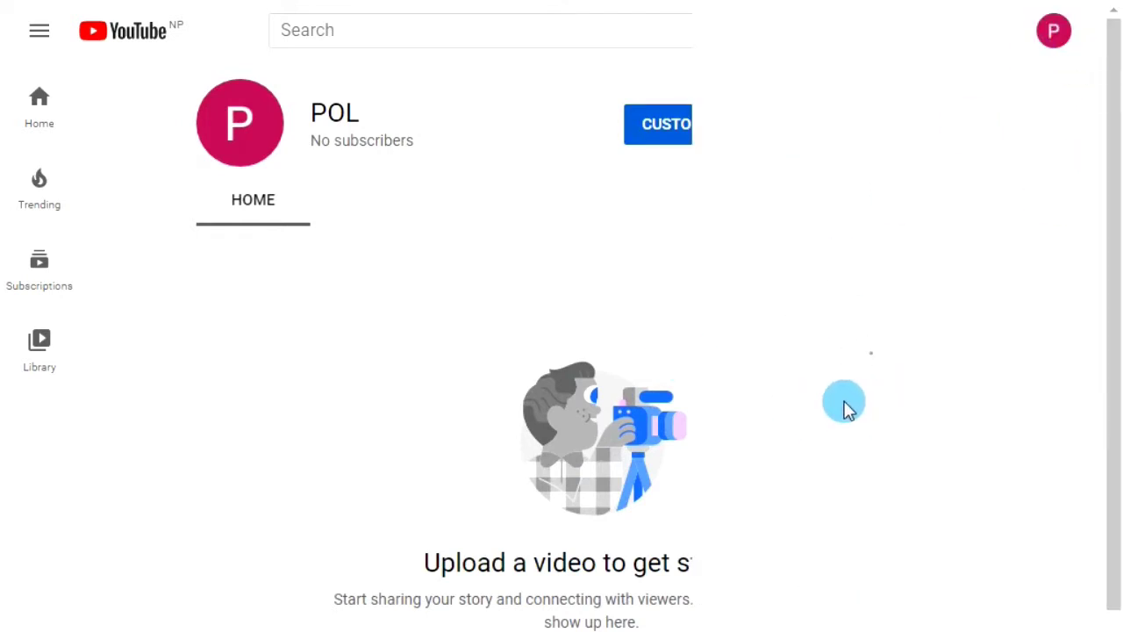
{"action": "left_click", "coordinate": [775, 508]}
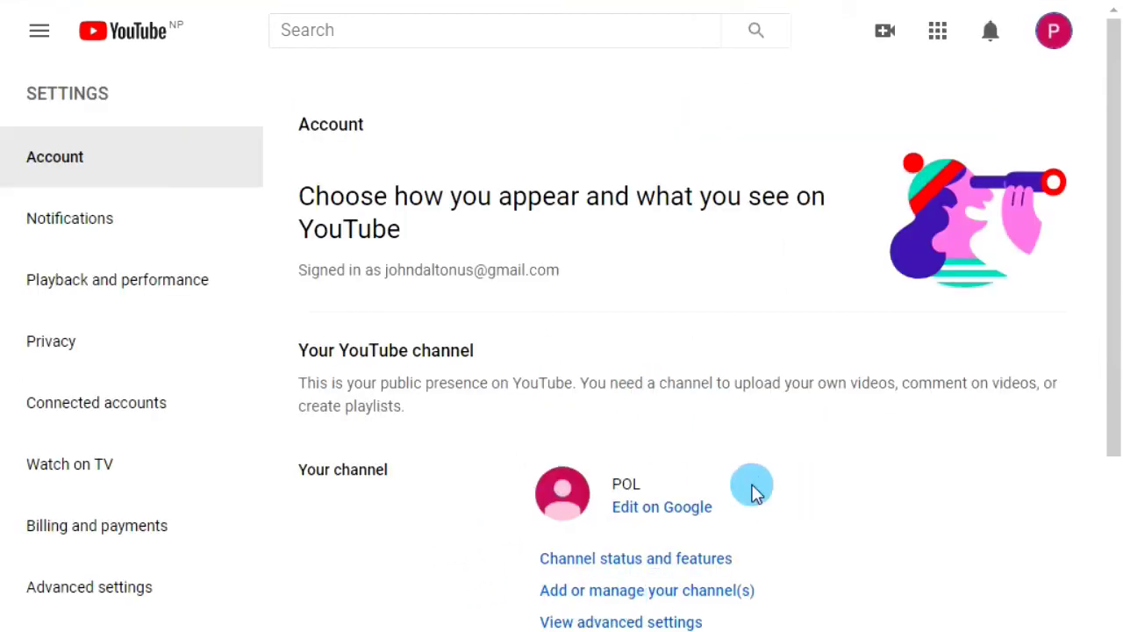
{"action": "scroll", "coordinate": [787, 537], "scroll_direction": "down", "scroll_amount": 3}
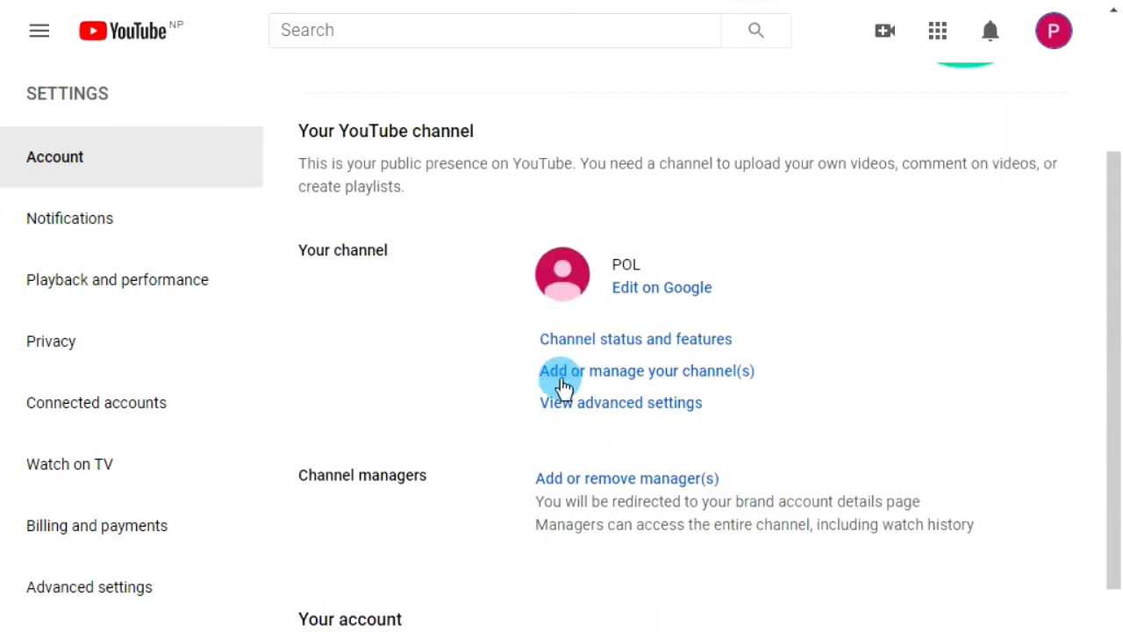
{"action": "left_click", "coordinate": [630, 382]}
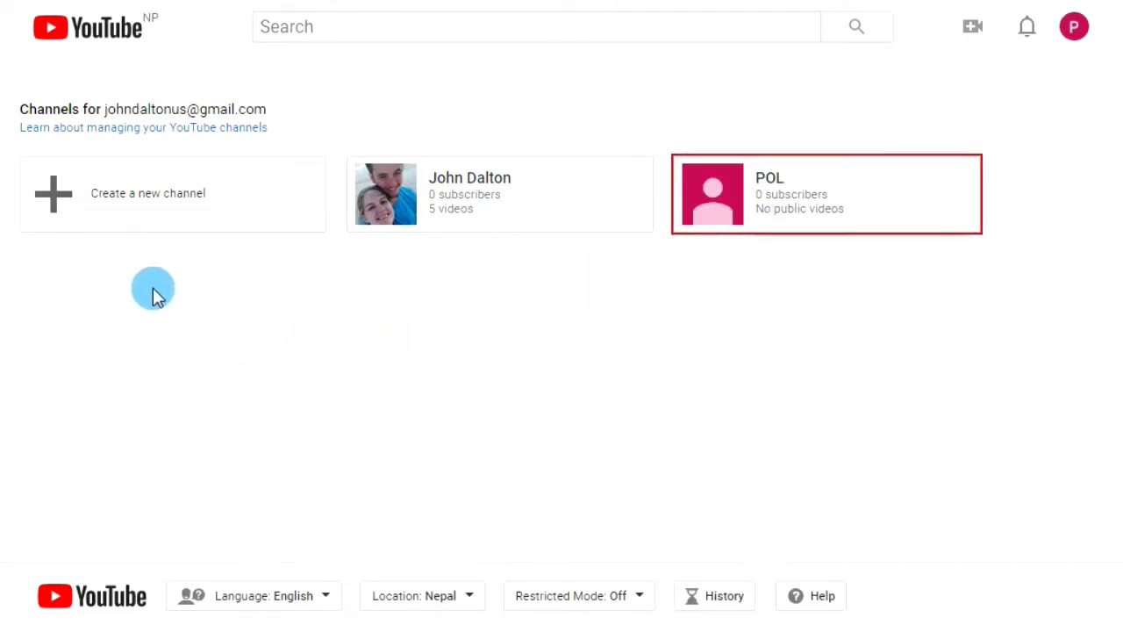
{"action": "left_click", "coordinate": [159, 202]}
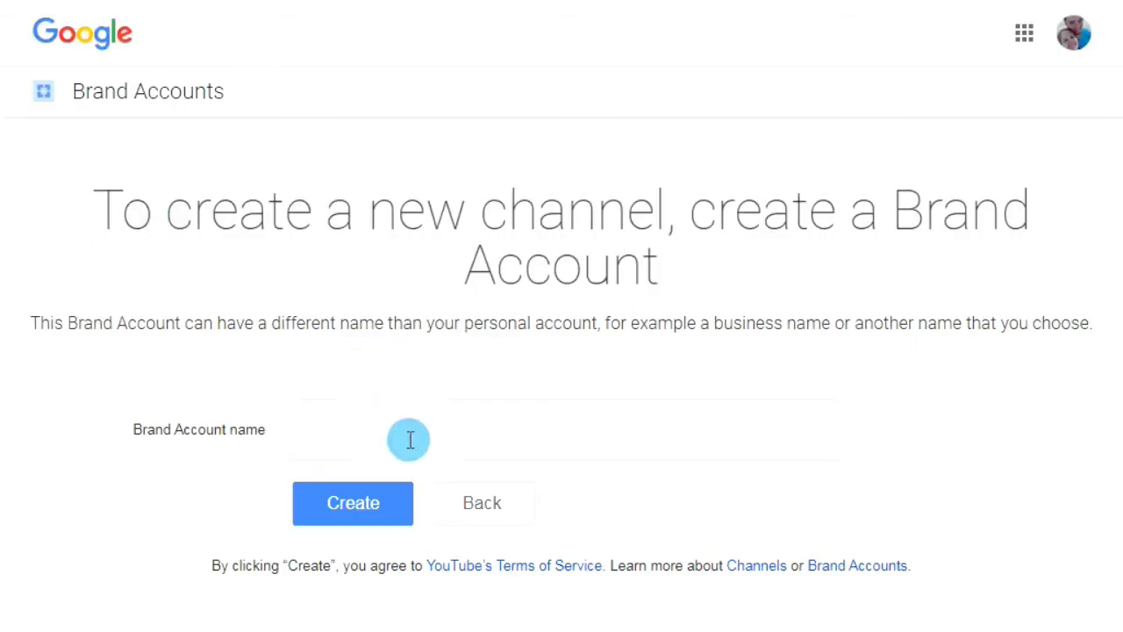
Create another Brand Account named LOL and activate the phone number field for its account verification
{"action": "left_click", "coordinate": [386, 429]}
{"action": "left_click", "coordinate": [360, 425]}
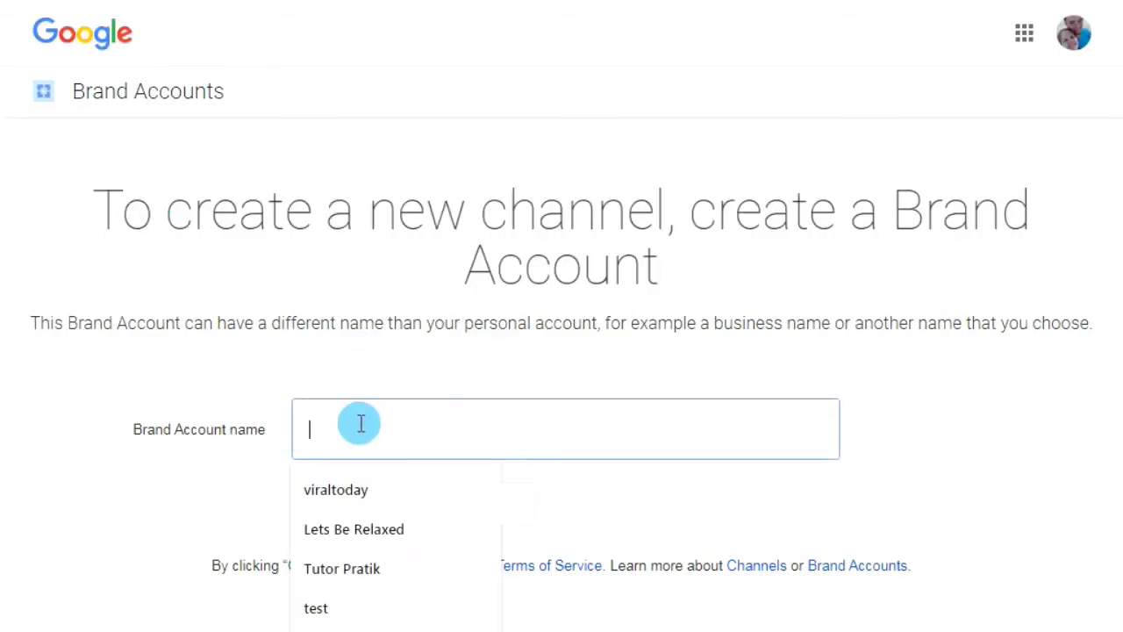
{"action": "type", "text": "LOL"}
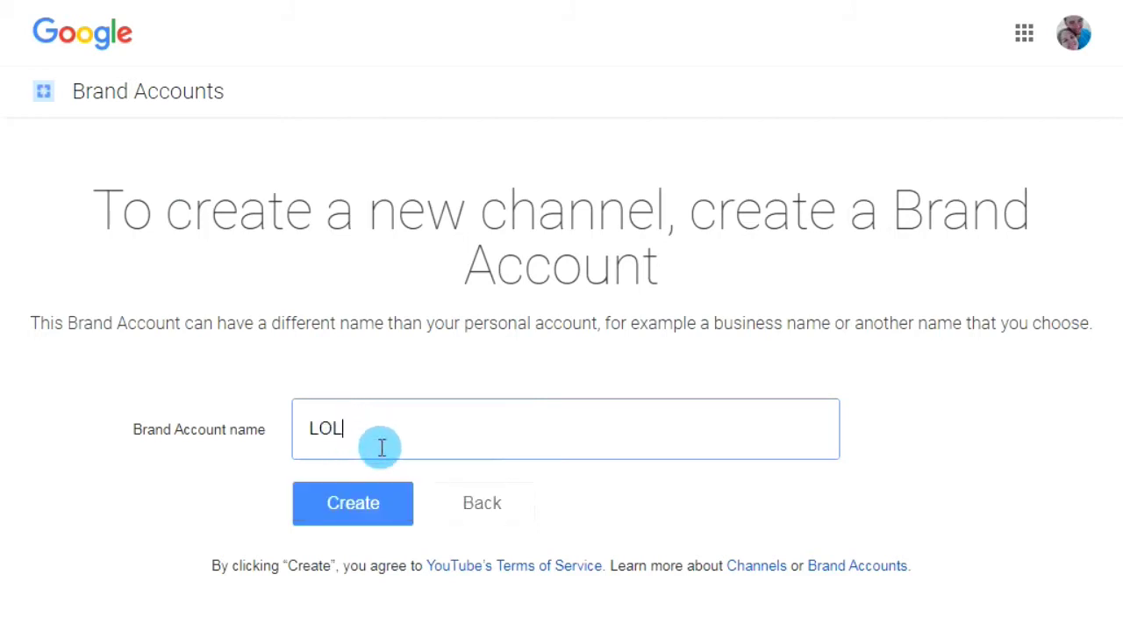
{"action": "left_click", "coordinate": [347, 507]}
{"action": "left_click", "coordinate": [345, 505]}
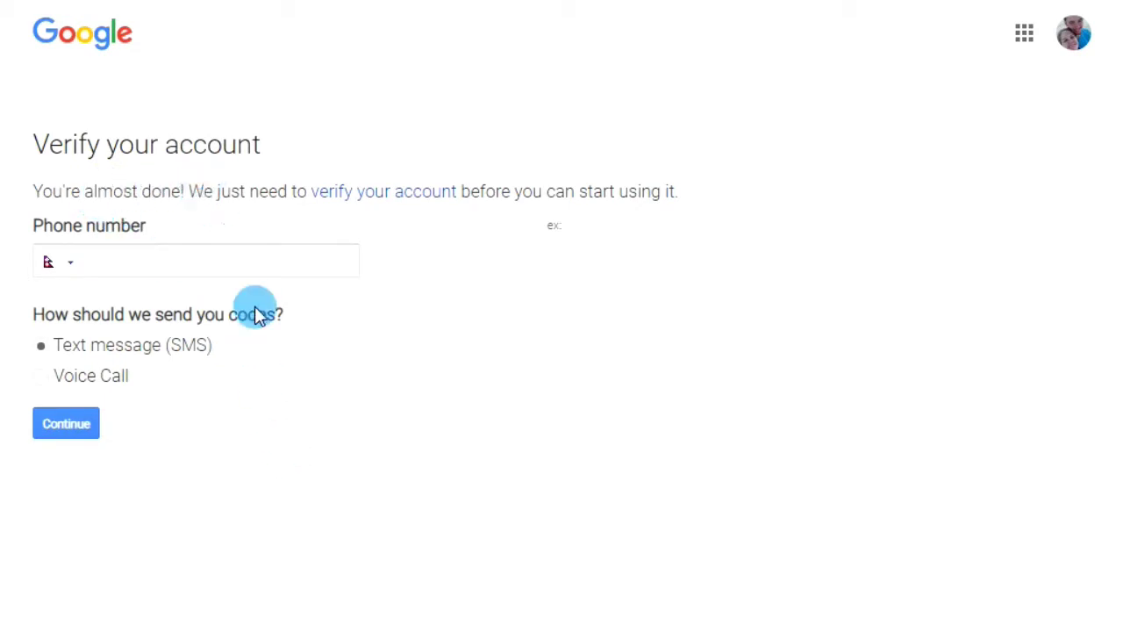
{"action": "left_click", "coordinate": [154, 254]}
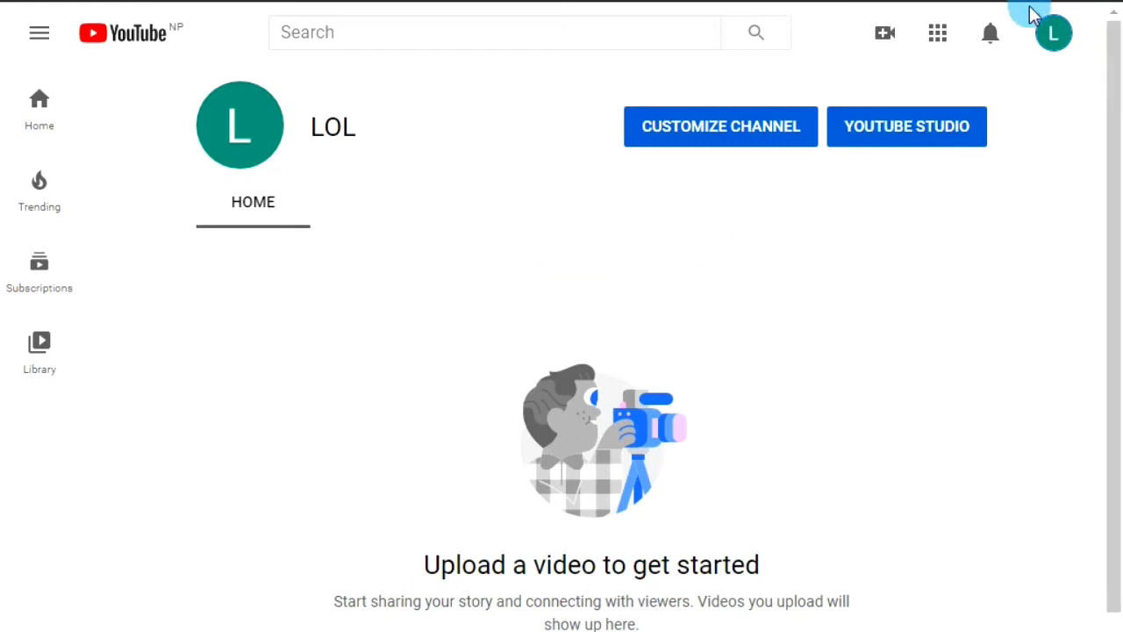
Open the list of the account's channels from the account settings and choose the LOL channel
{"action": "left_click", "coordinate": [1055, 37]}
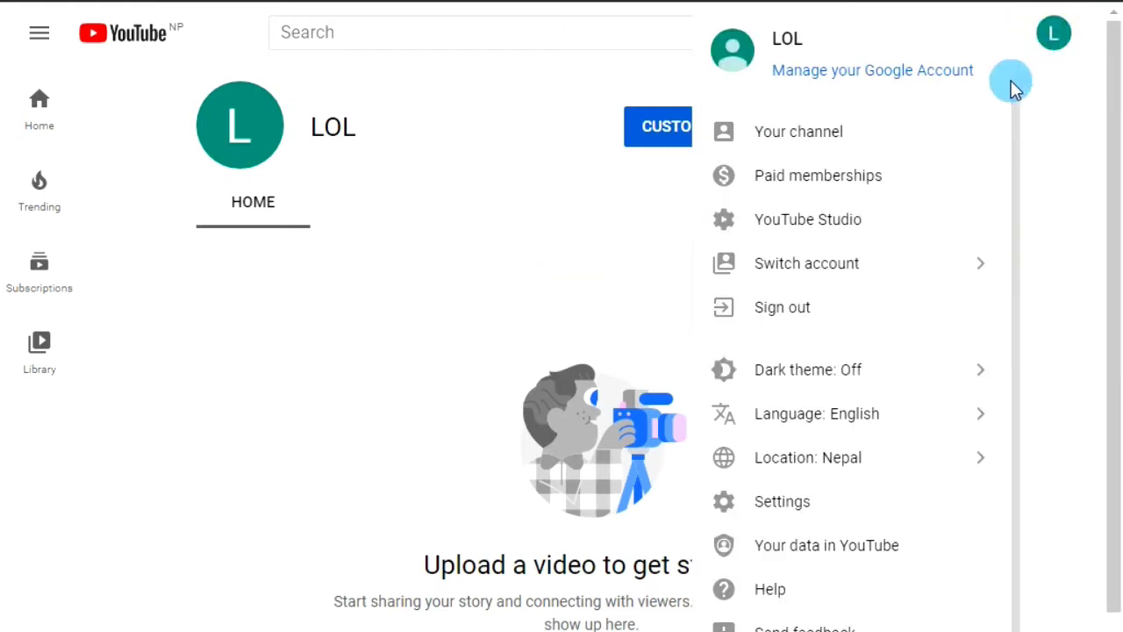
{"action": "left_click", "coordinate": [779, 505]}
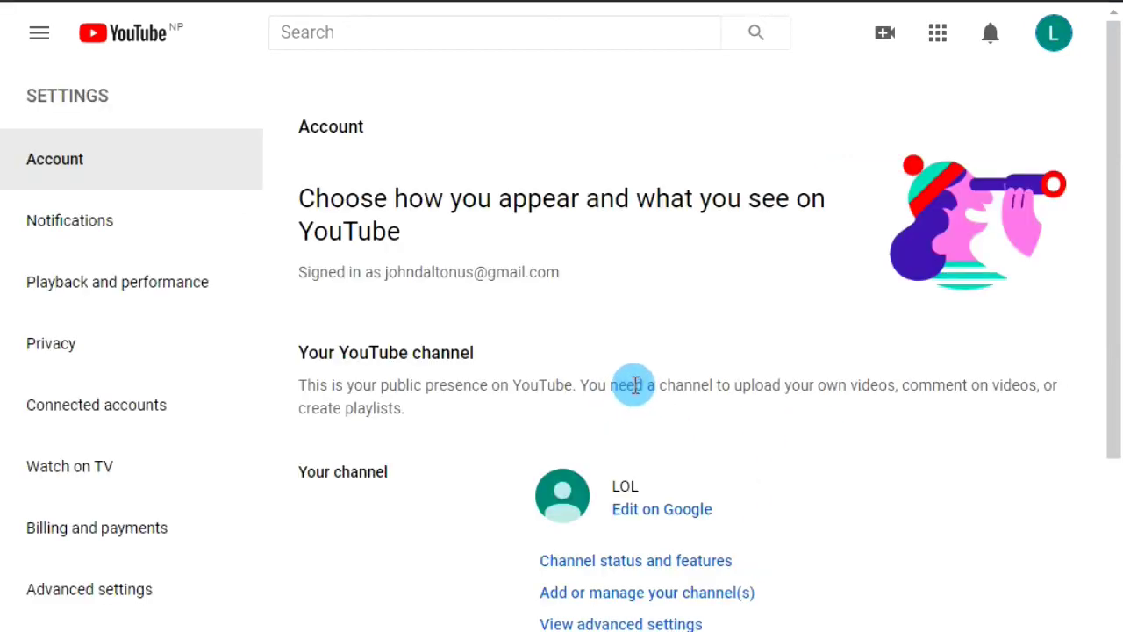
{"action": "left_click", "coordinate": [612, 595]}
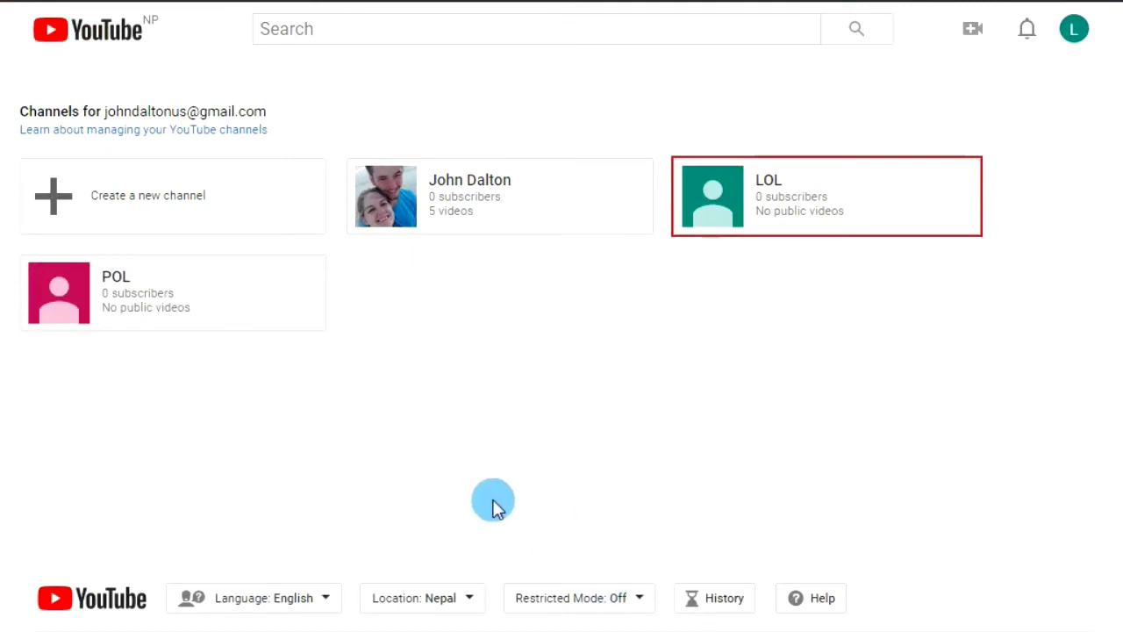
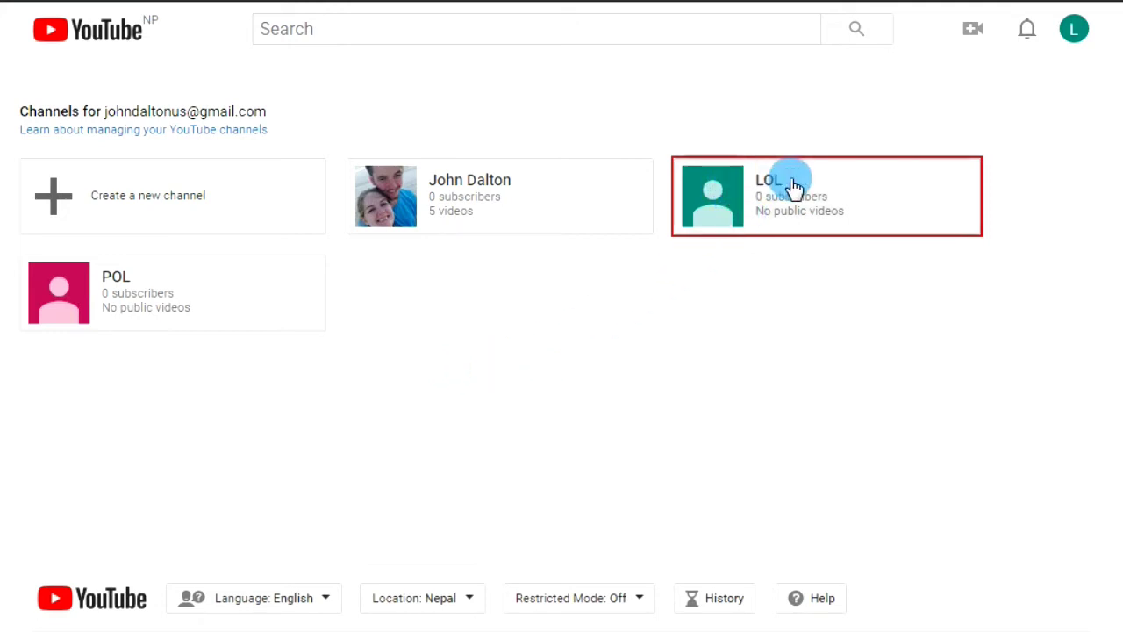
{"action": "left_click", "coordinate": [720, 196]}
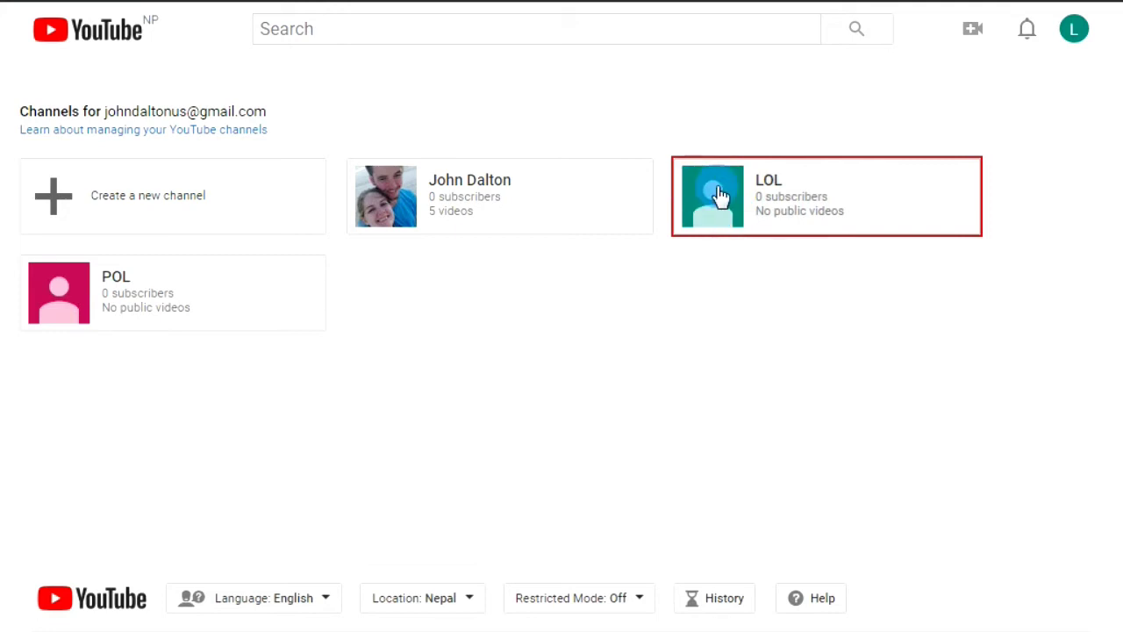
Enter YouTube as the LOL channel and select LOL among the account's channels in the account switcher
{"action": "left_click", "coordinate": [719, 197]}
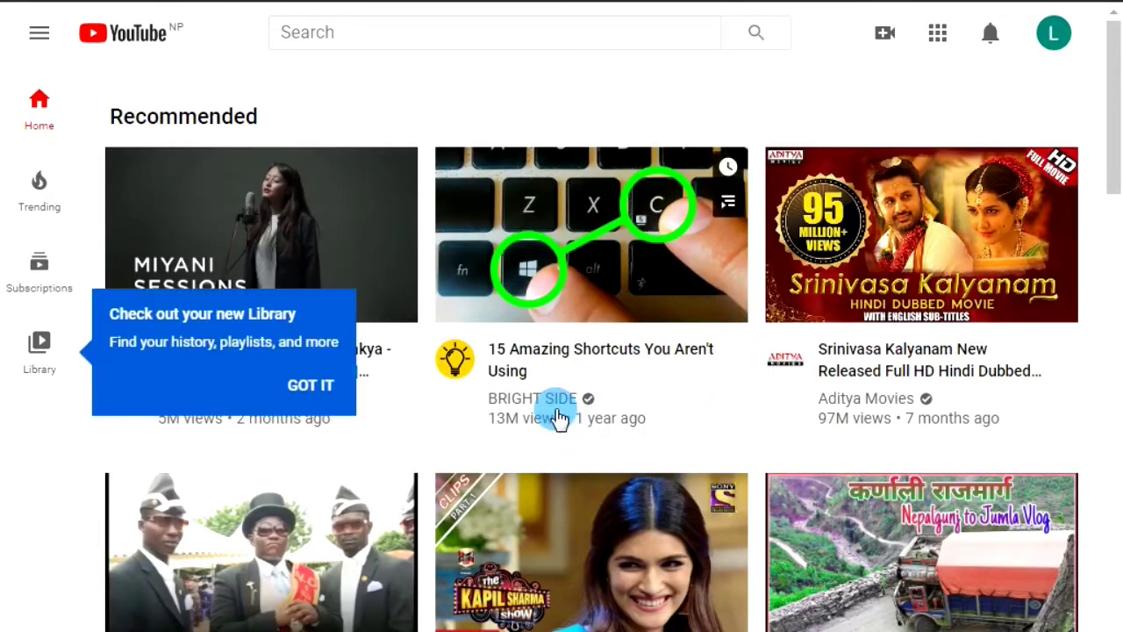
{"action": "mouse_move", "coordinate": [556, 401]}
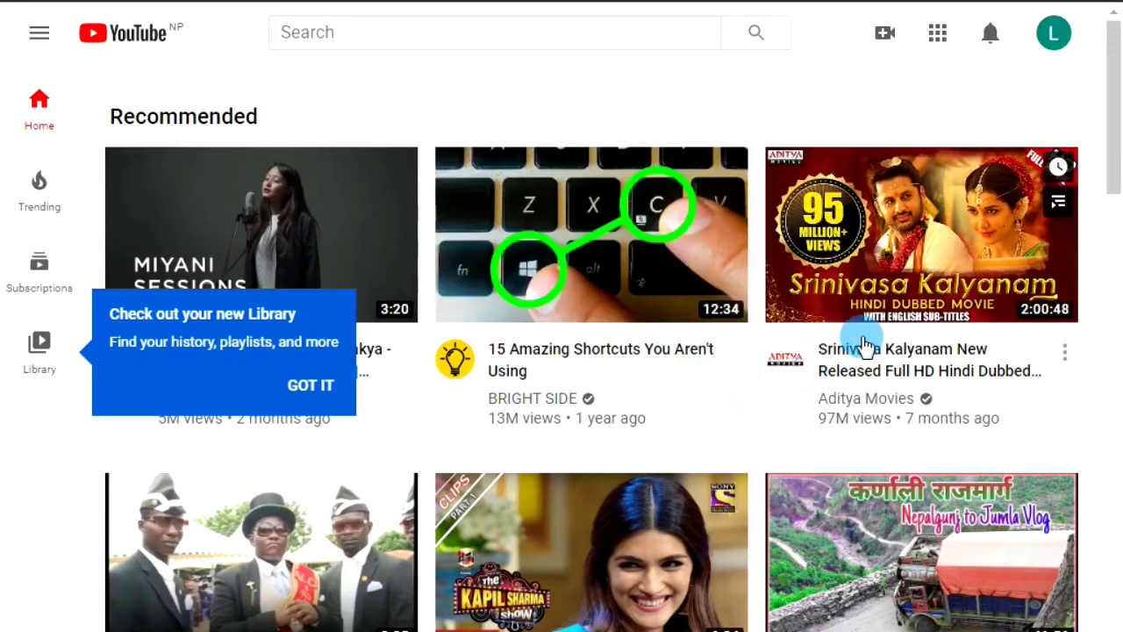
{"action": "left_click", "coordinate": [1054, 44]}
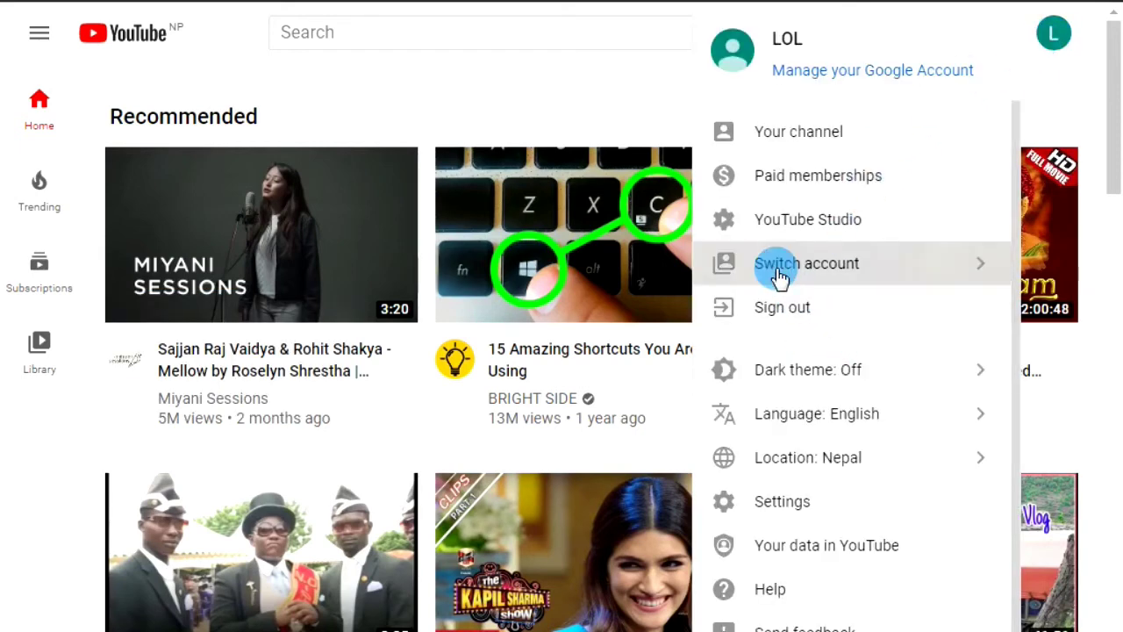
{"action": "left_click", "coordinate": [779, 277]}
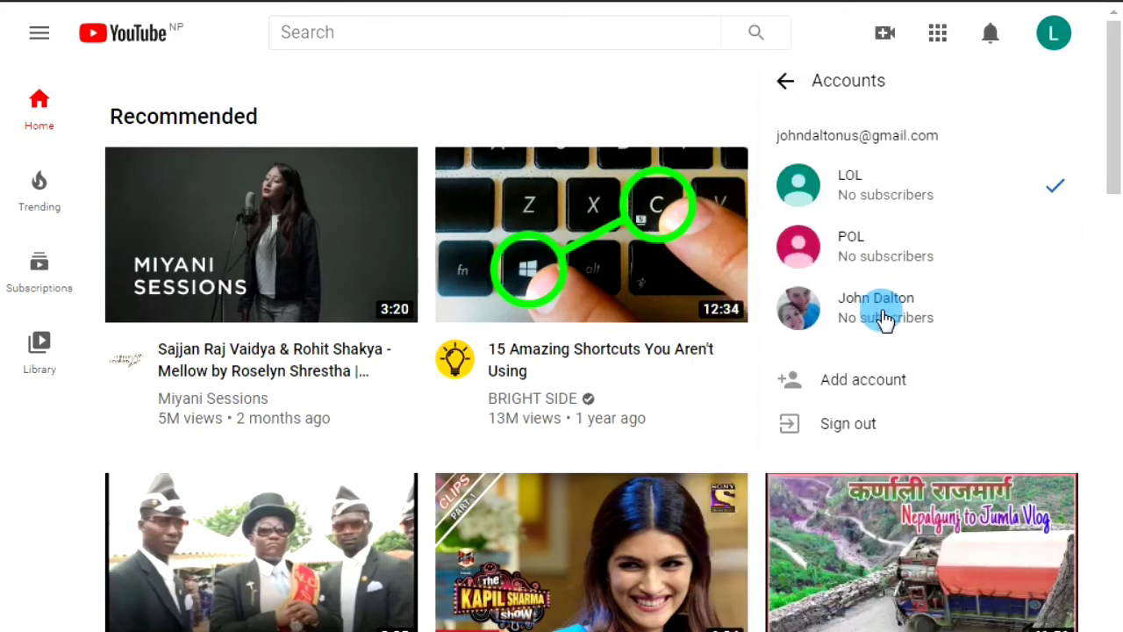
{"action": "left_click", "coordinate": [875, 185]}
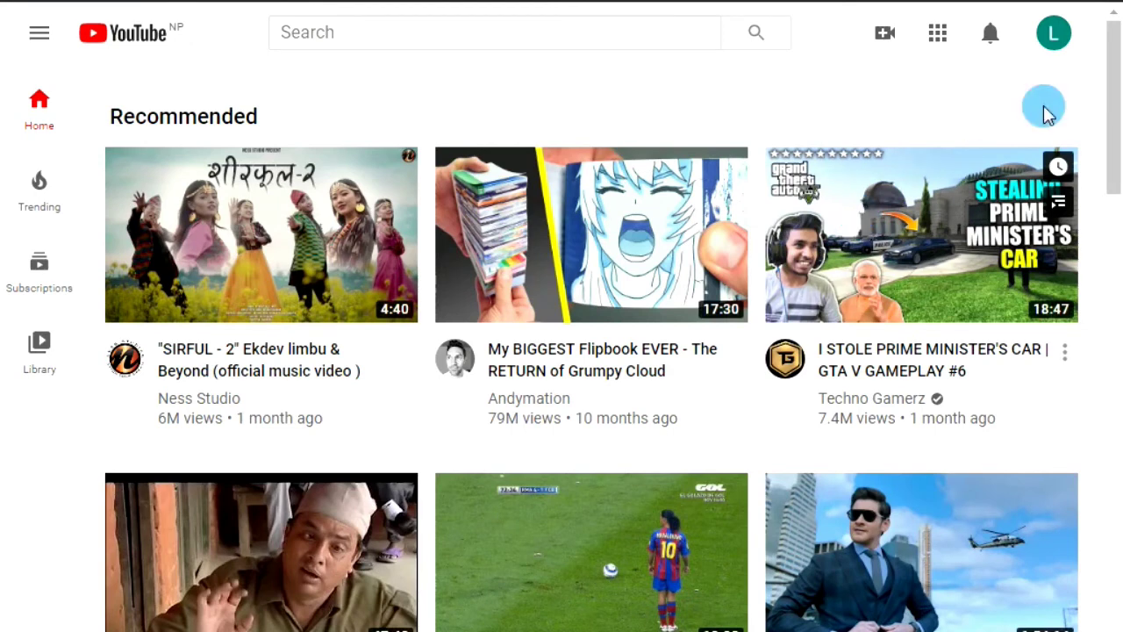
Open the advanced settings of the LOL channel from its account settings
{"action": "left_click", "coordinate": [1054, 35]}
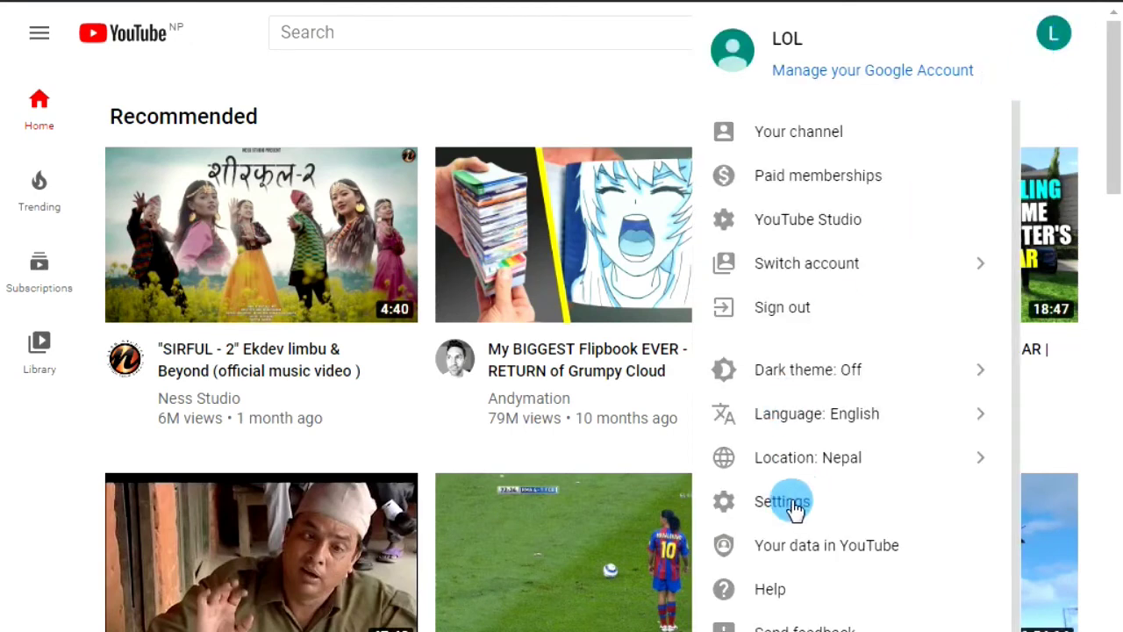
{"action": "left_click", "coordinate": [790, 502]}
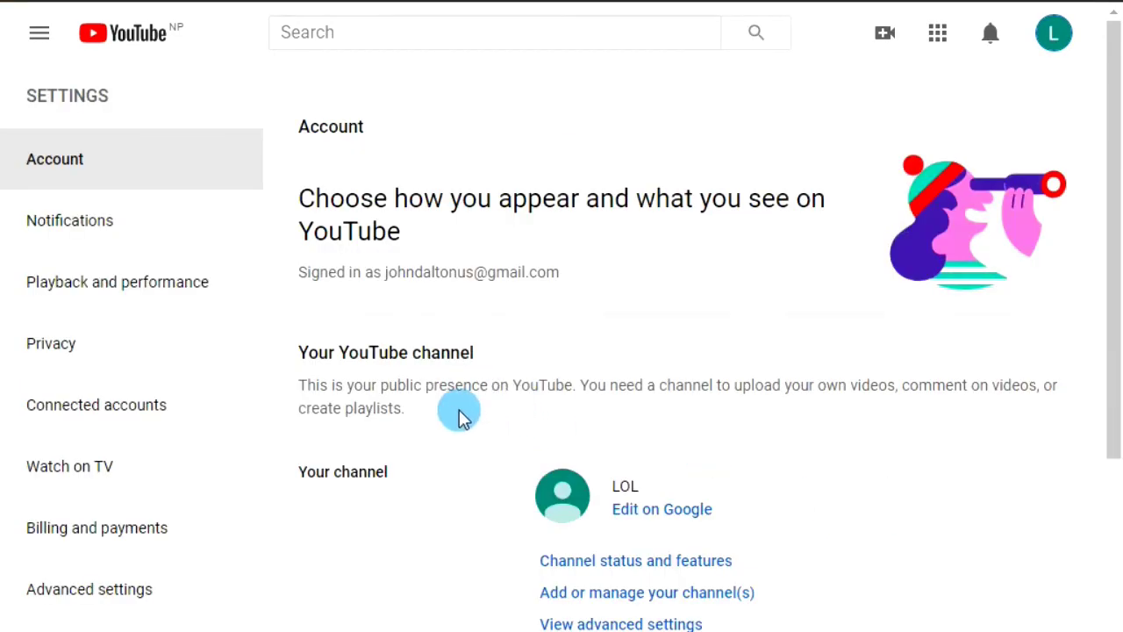
{"action": "scroll", "coordinate": [456, 413], "scroll_direction": "down", "scroll_amount": 3}
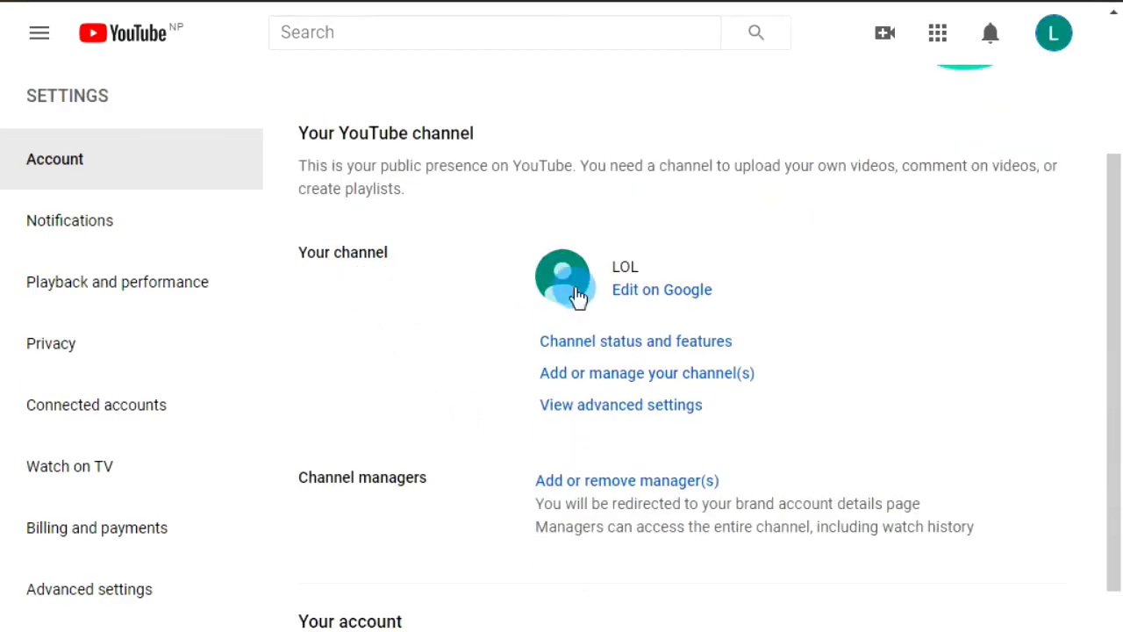
{"action": "left_click", "coordinate": [667, 412]}
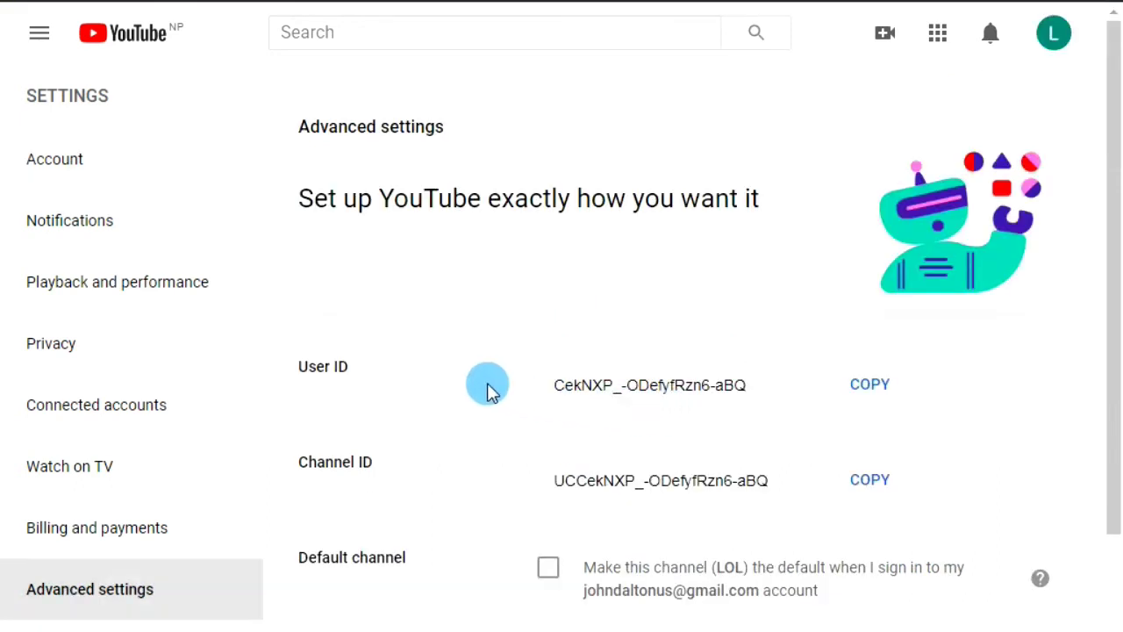
Start deleting the LOL channel and verify the account owner's identity by entering the account password
{"action": "scroll", "coordinate": [489, 390], "scroll_direction": "down", "scroll_amount": 3}
{"action": "left_click_drag", "start_coordinate": [300, 625], "coordinate": [339, 624]}
{"action": "left_click", "coordinate": [450, 625]}
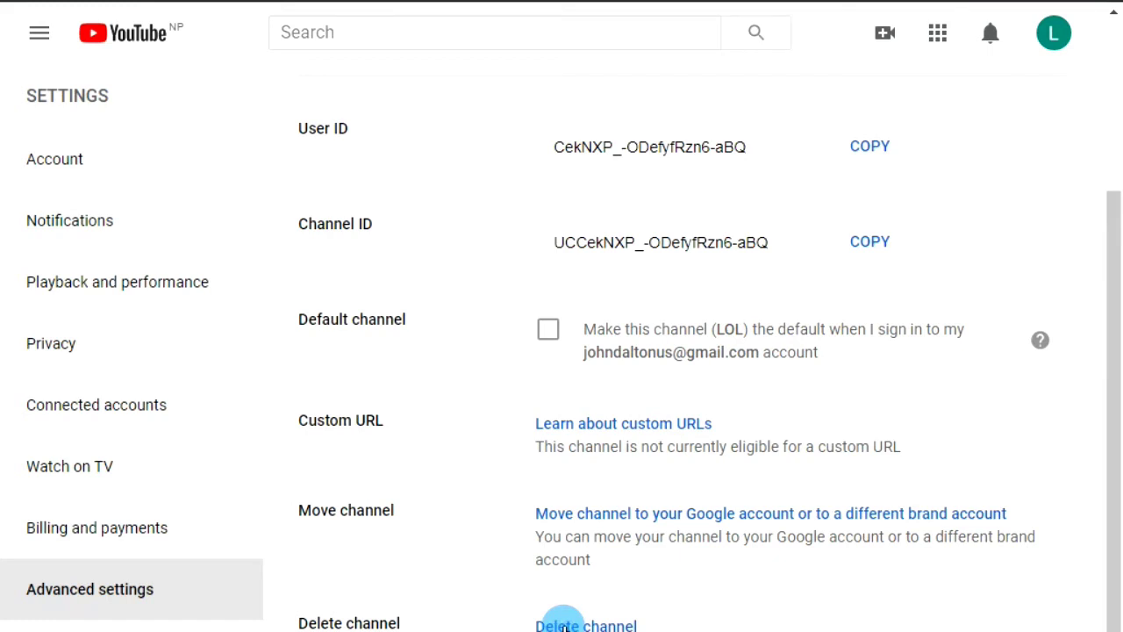
{"action": "left_click", "coordinate": [563, 625]}
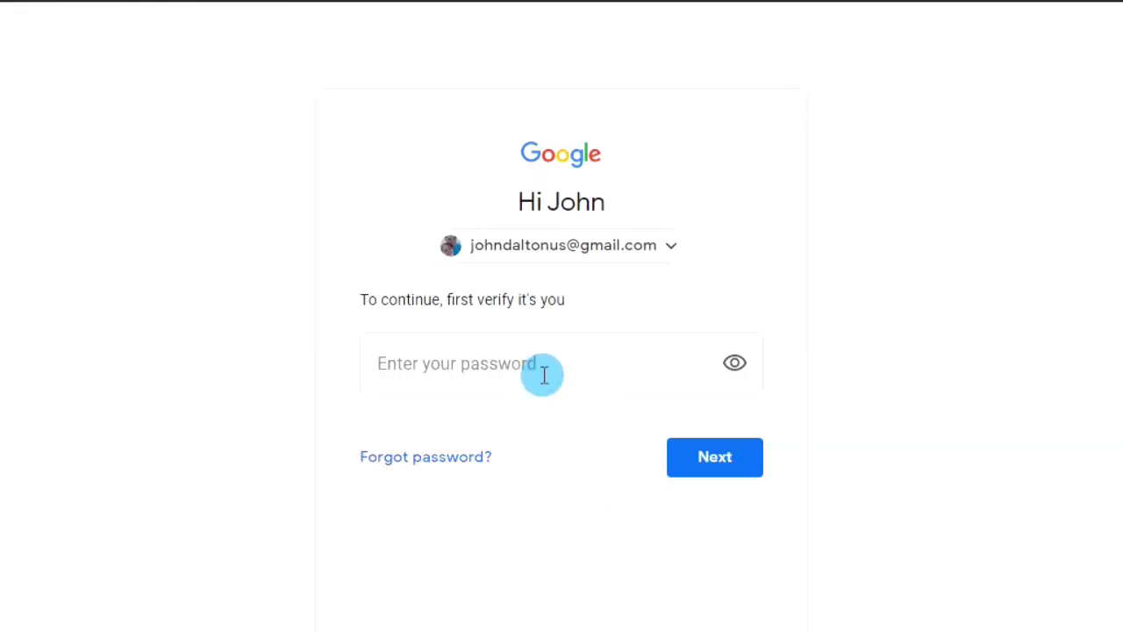
{"action": "left_click", "coordinate": [544, 376]}
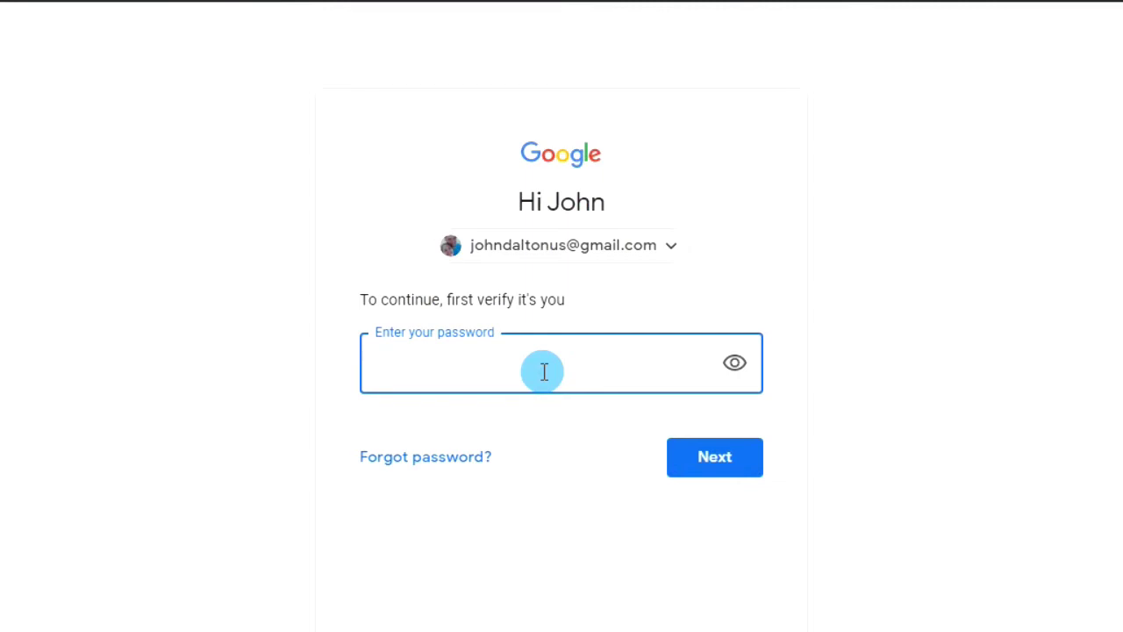
{"action": "type", "text": "•••••••••"}
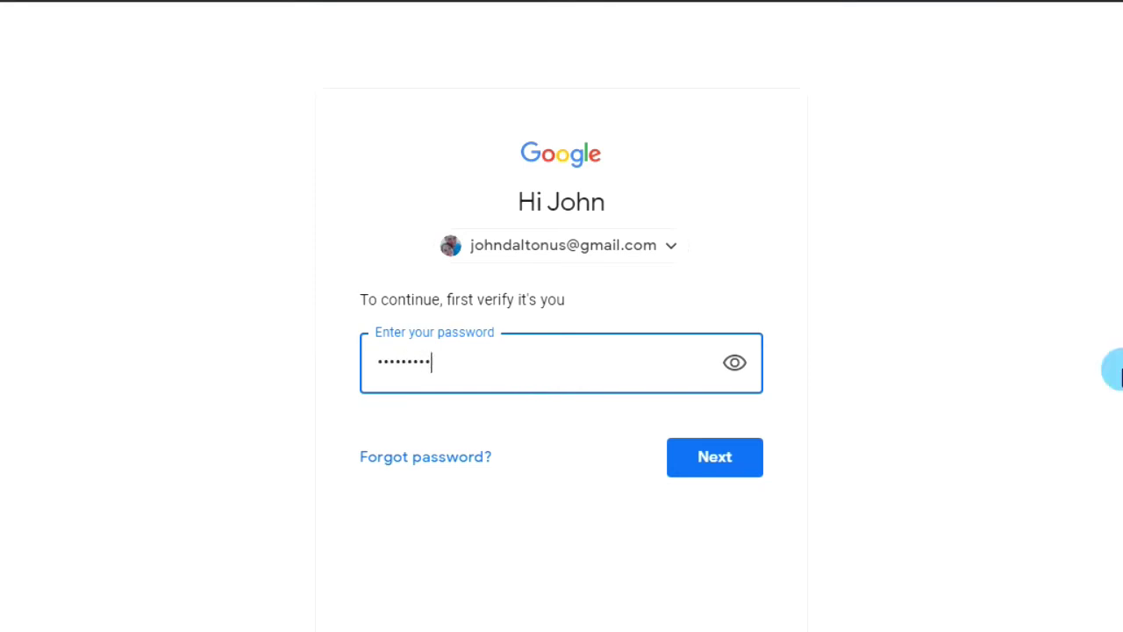
{"action": "key", "text": "Return"}
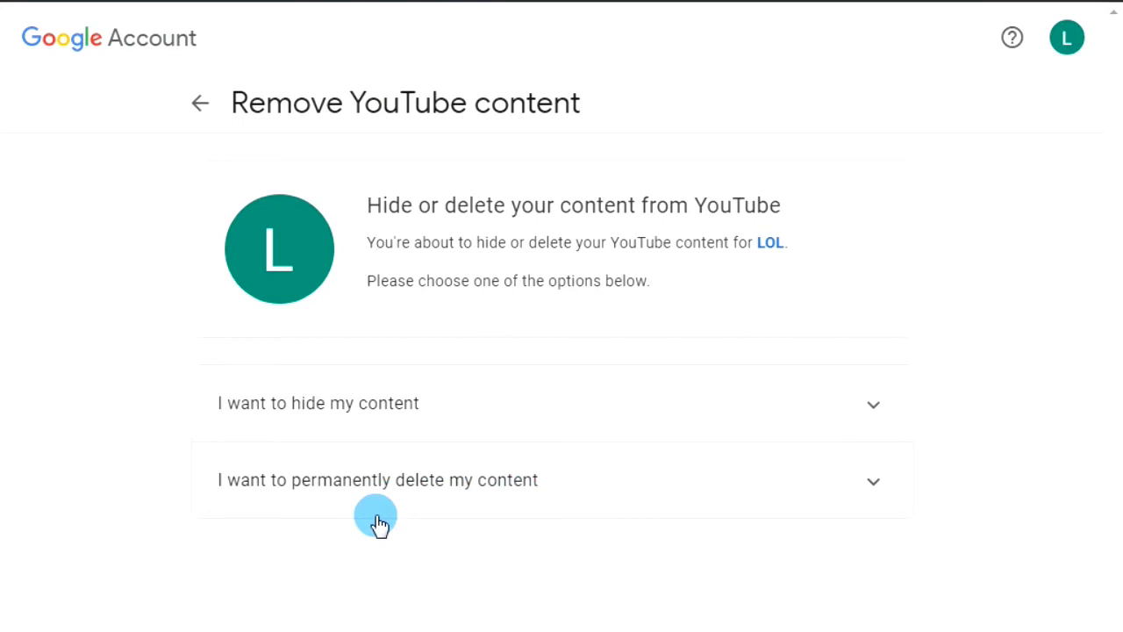
Choose permanent deletion of LOL's YouTube content, acknowledge what will be permanently deleted, and request the deletion
{"action": "left_click", "coordinate": [441, 482]}
{"action": "scroll", "coordinate": [438, 479], "scroll_direction": "down", "scroll_amount": 2}
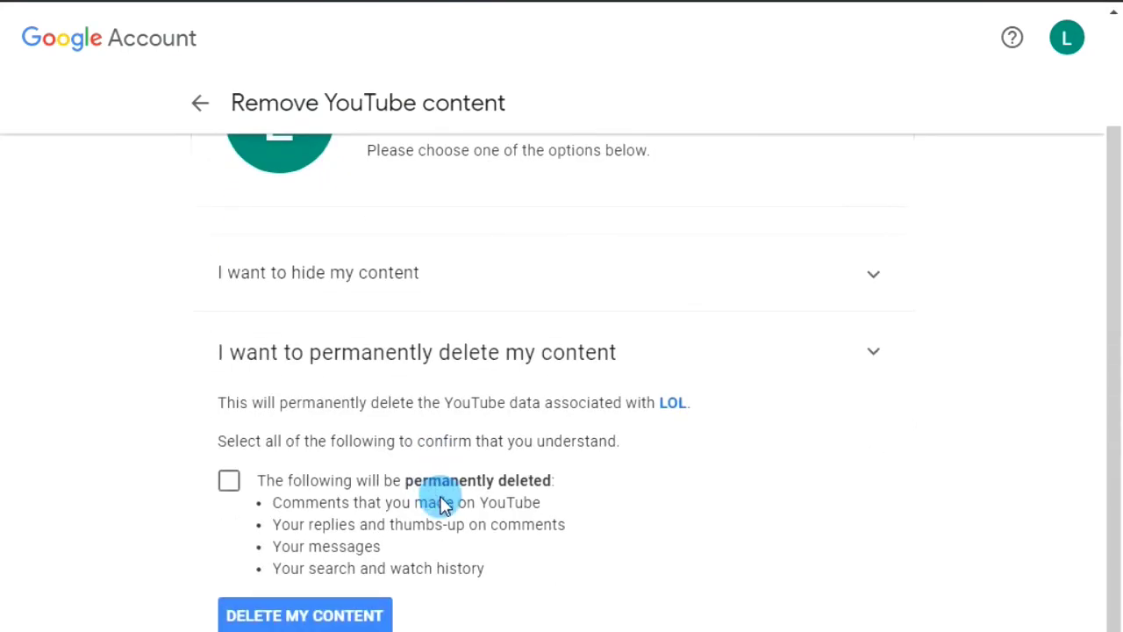
{"action": "left_click", "coordinate": [229, 482]}
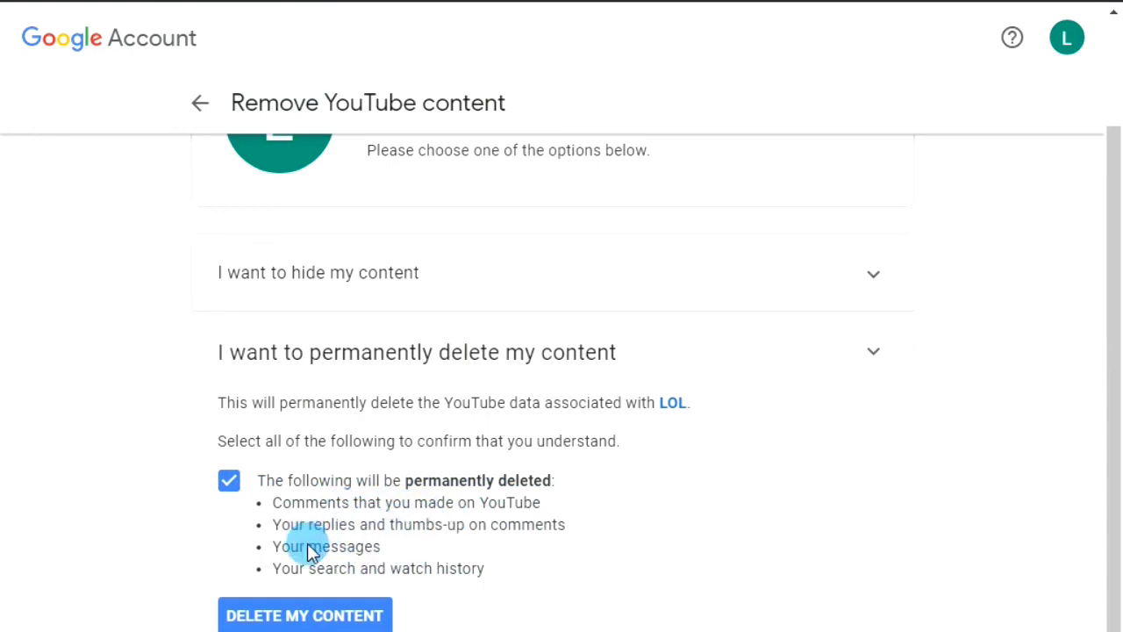
{"action": "left_click", "coordinate": [300, 617]}
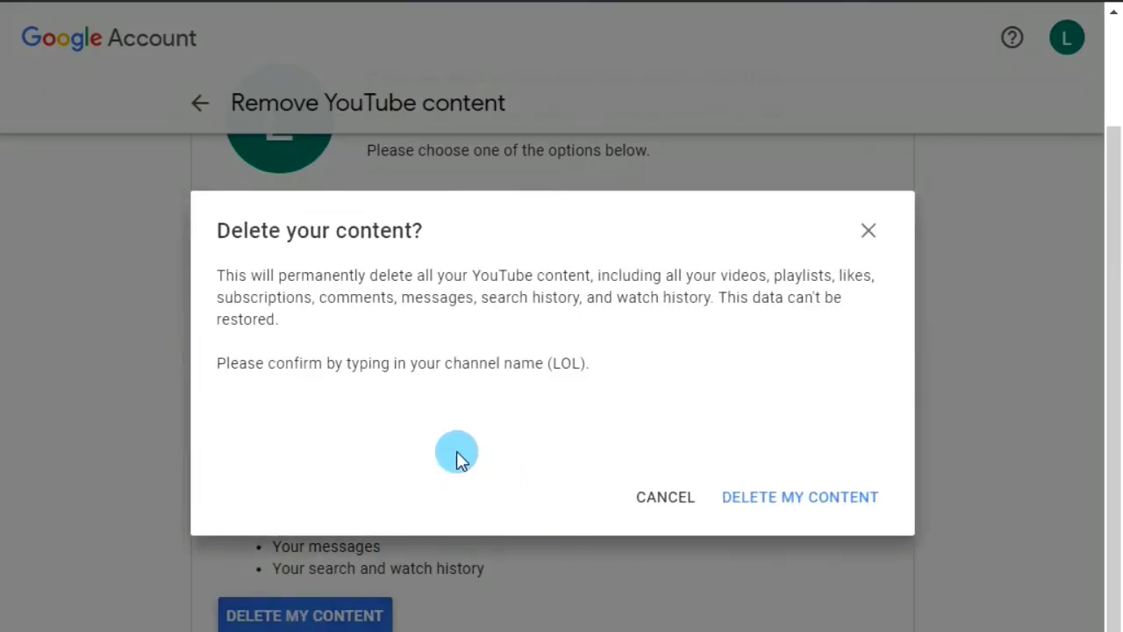
Confirm the permanent deletion by entering the channel name LOL and submit it
{"action": "left_click", "coordinate": [313, 402]}
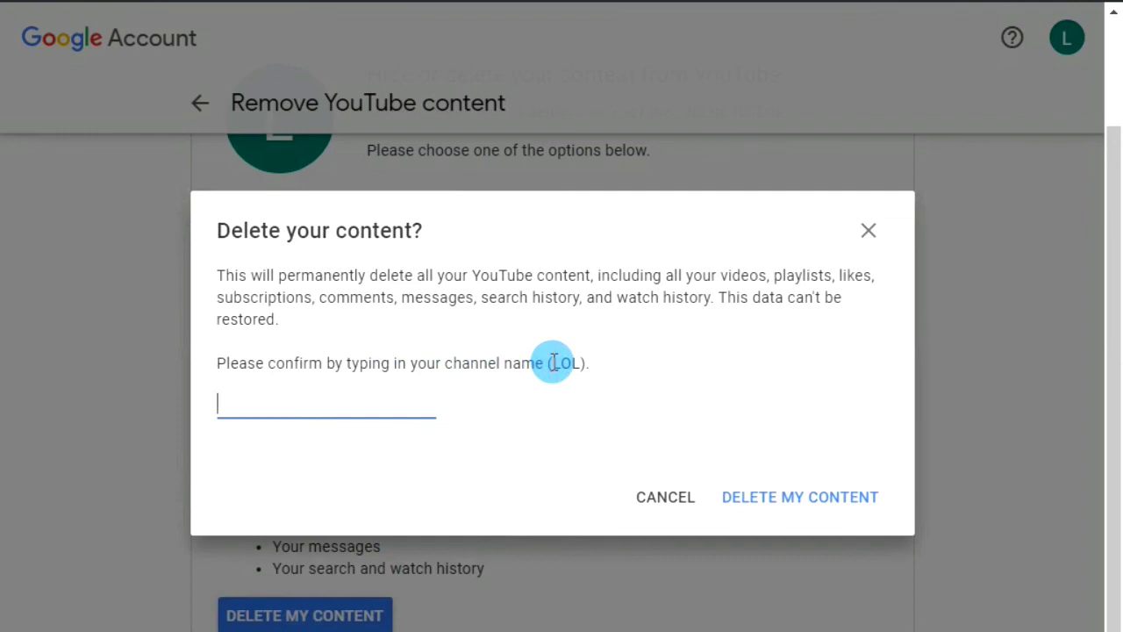
{"action": "type", "text": "LOL"}
{"action": "left_click", "coordinate": [793, 507]}
{"action": "left_click", "coordinate": [789, 503]}
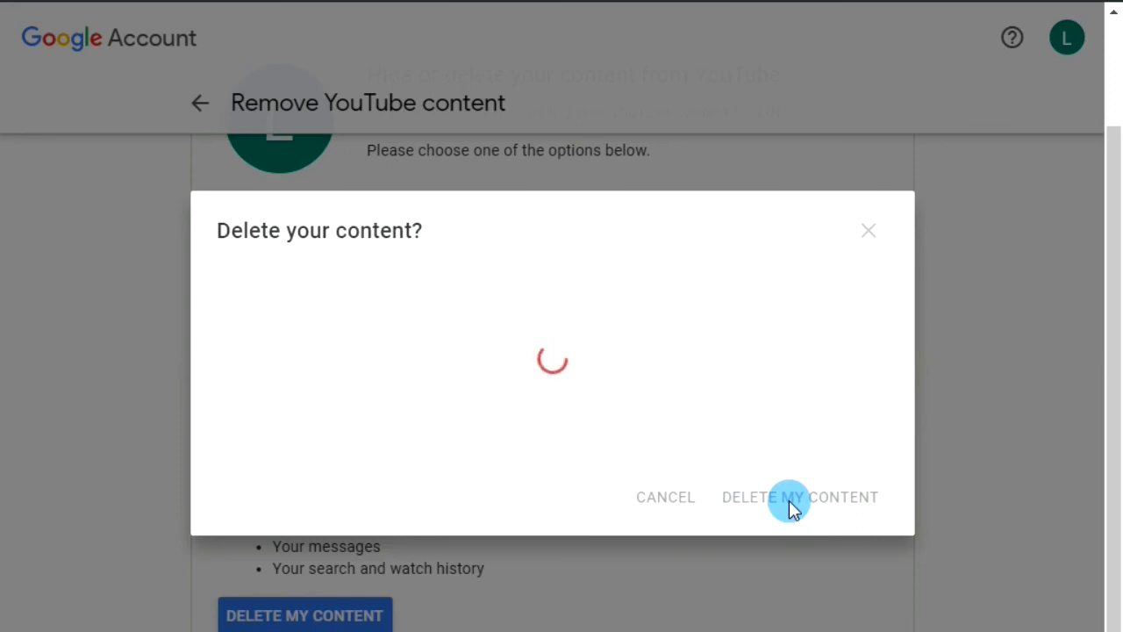